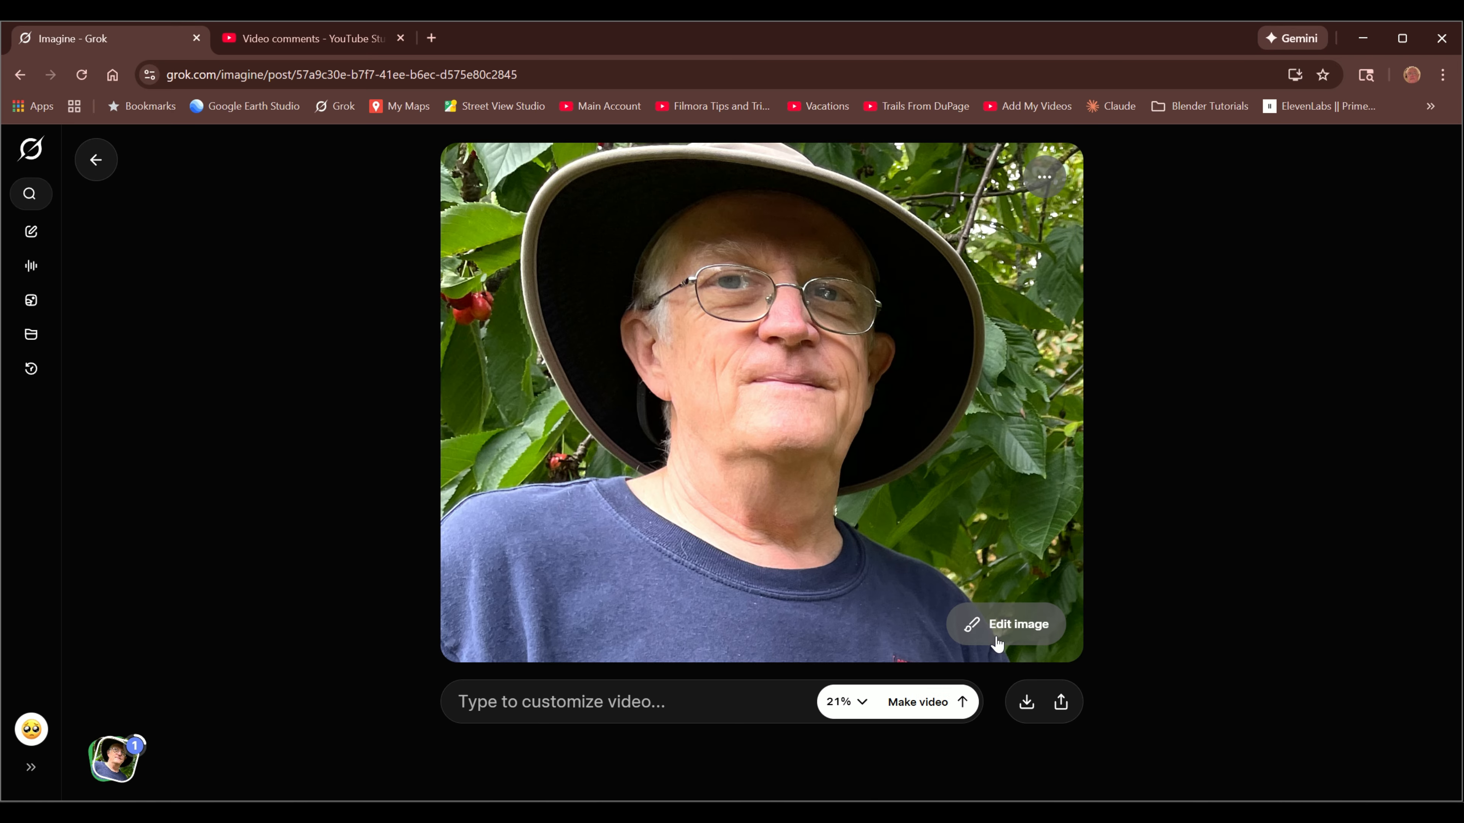
# - Generate edited versions of the portrait photo using the prompt "Make a photo realistic cartoon image"
pyautogui.click(1002, 632)
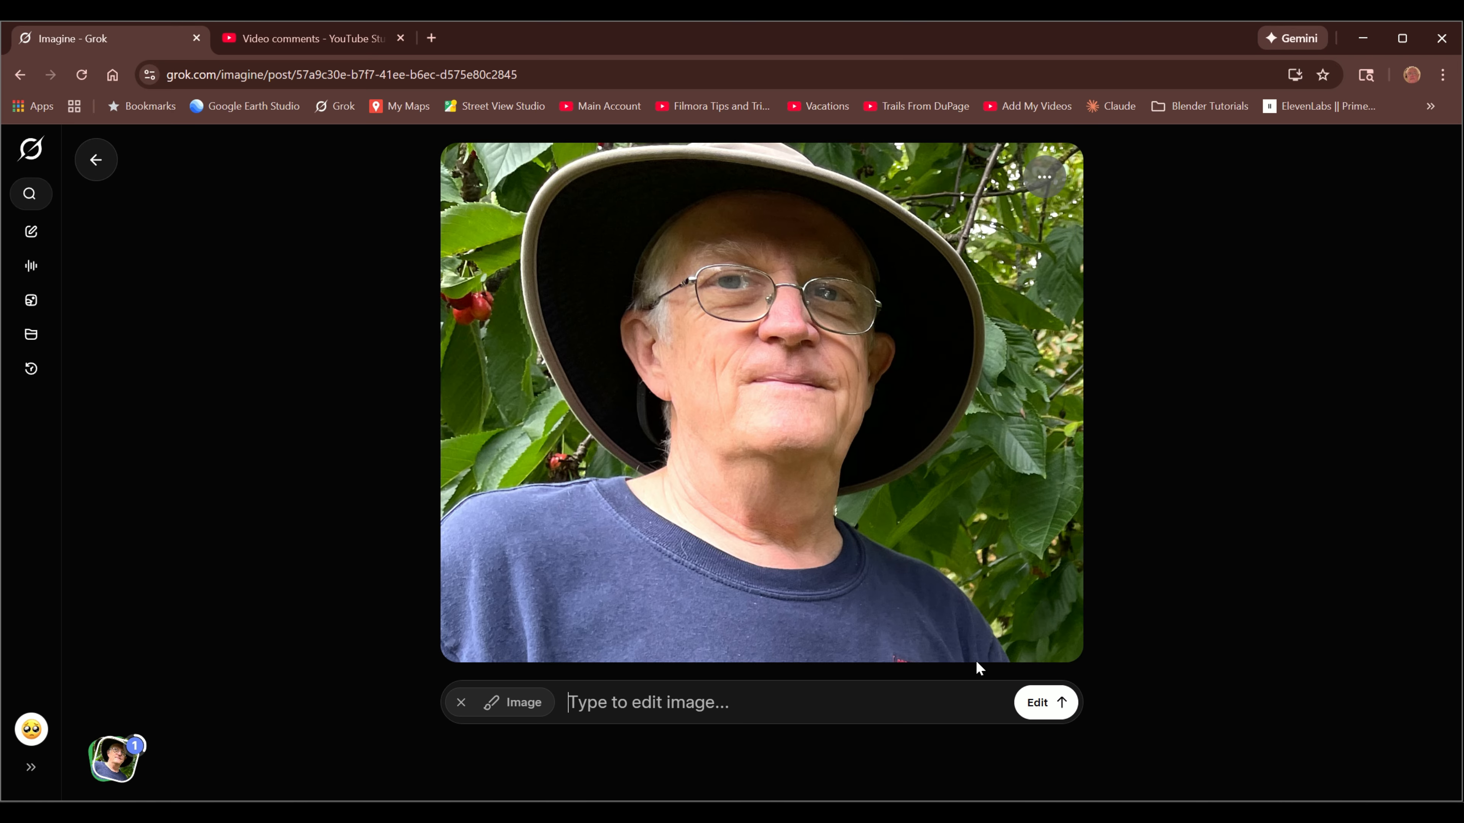
pyautogui.click(461, 704)
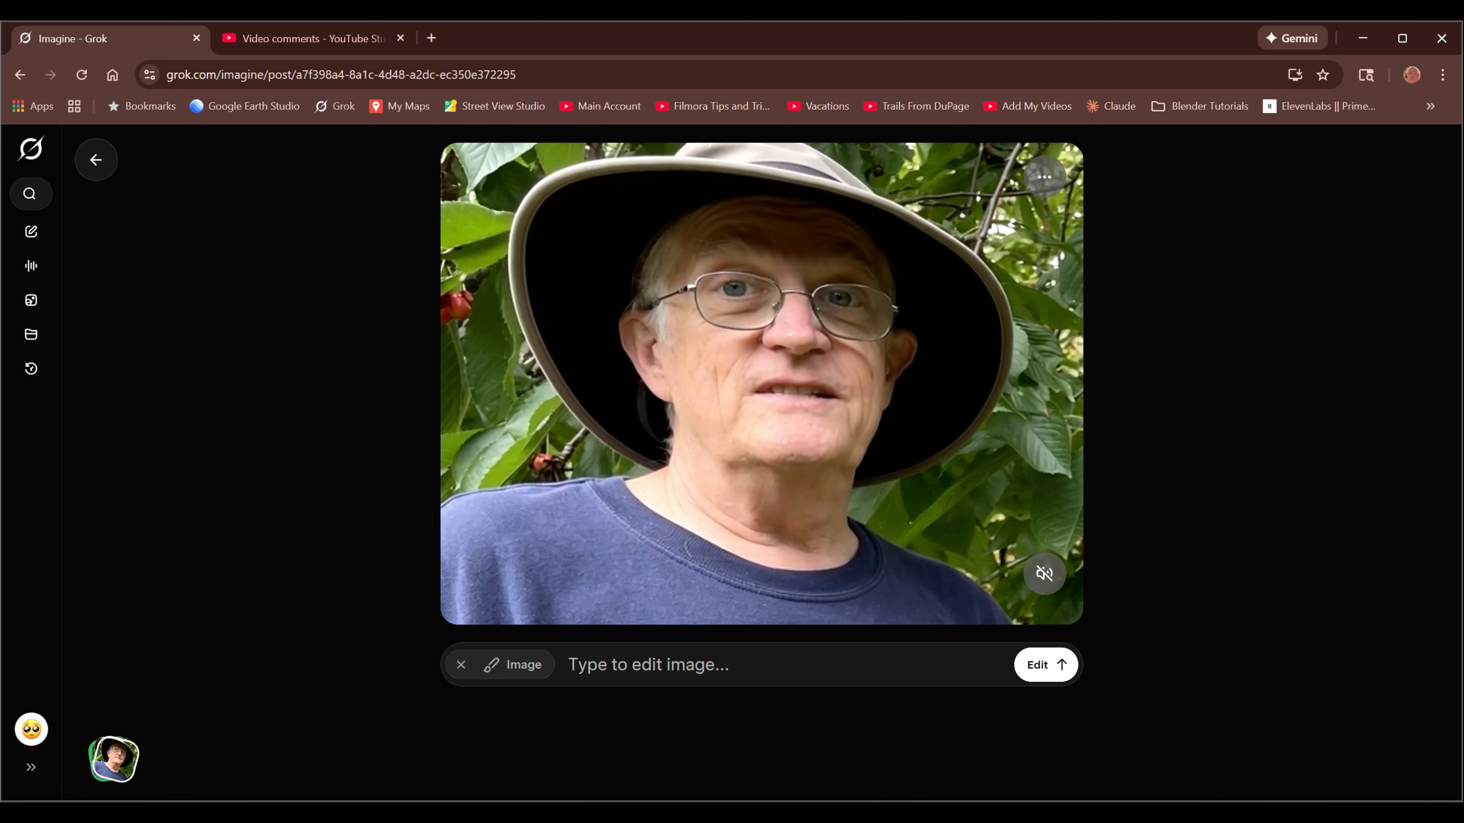
pyautogui.write('M')
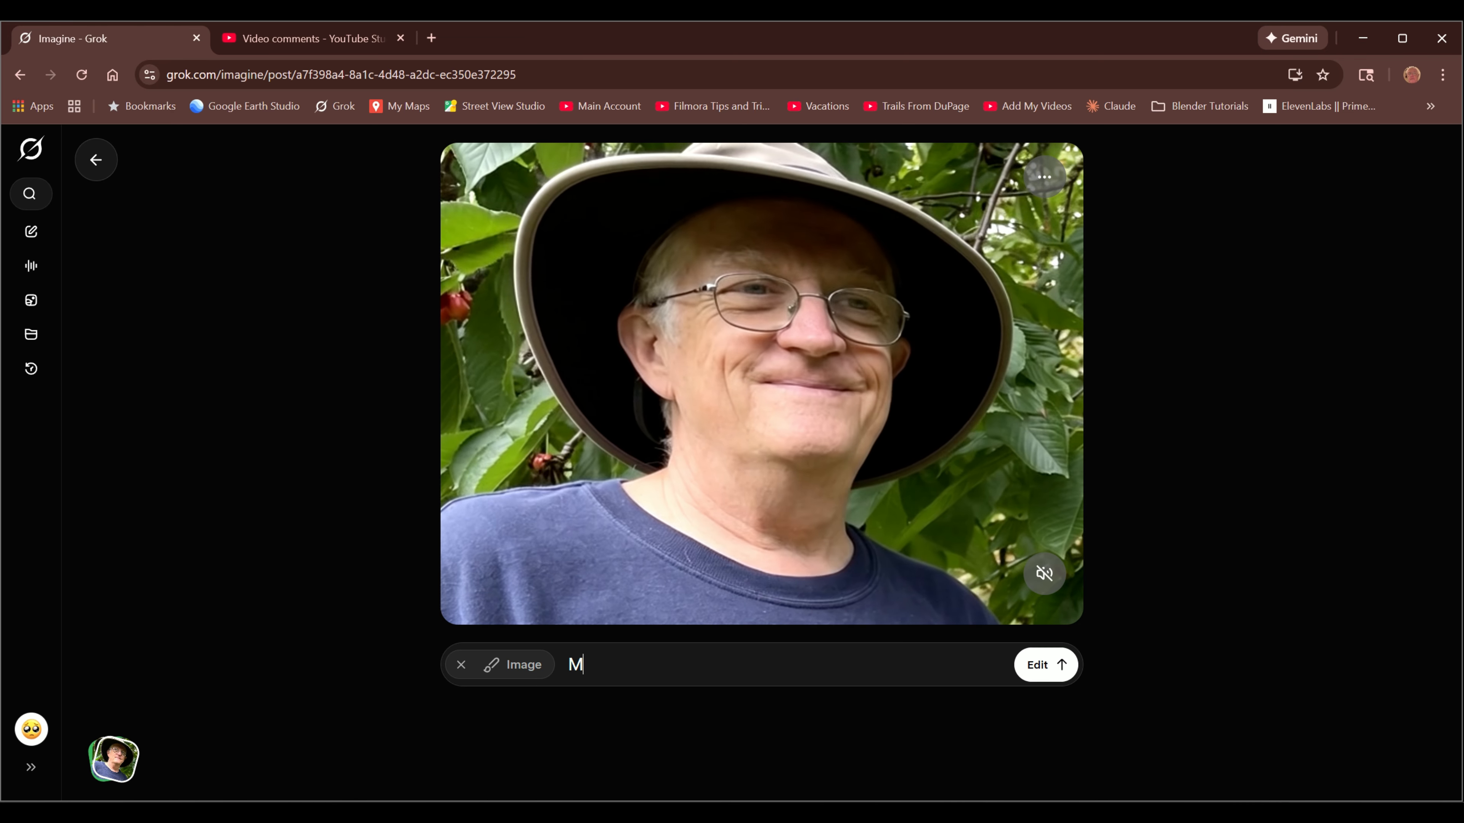
pyautogui.write('ake a photo realistic cartoon image')
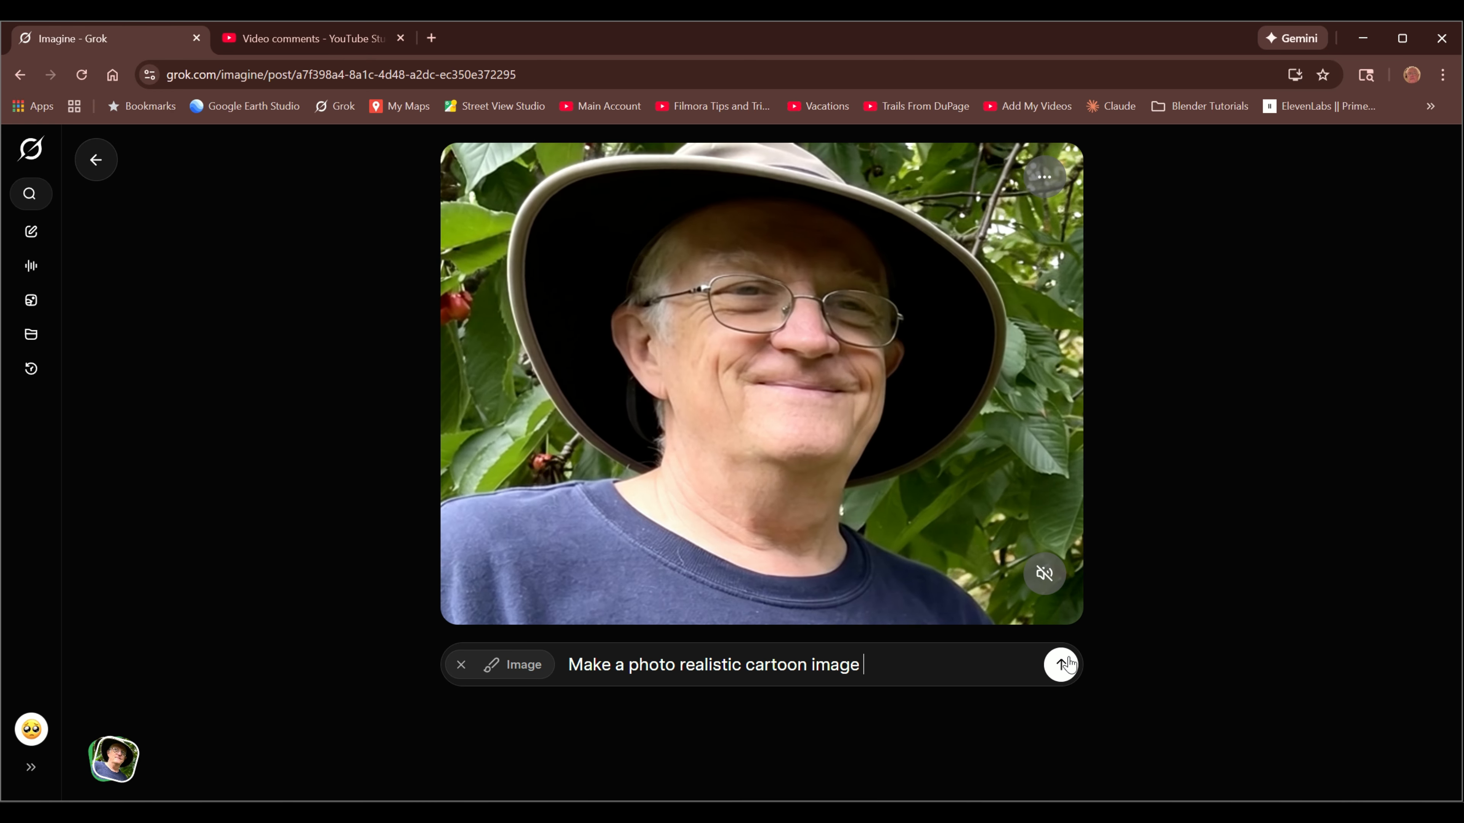
pyautogui.click(1060, 665)
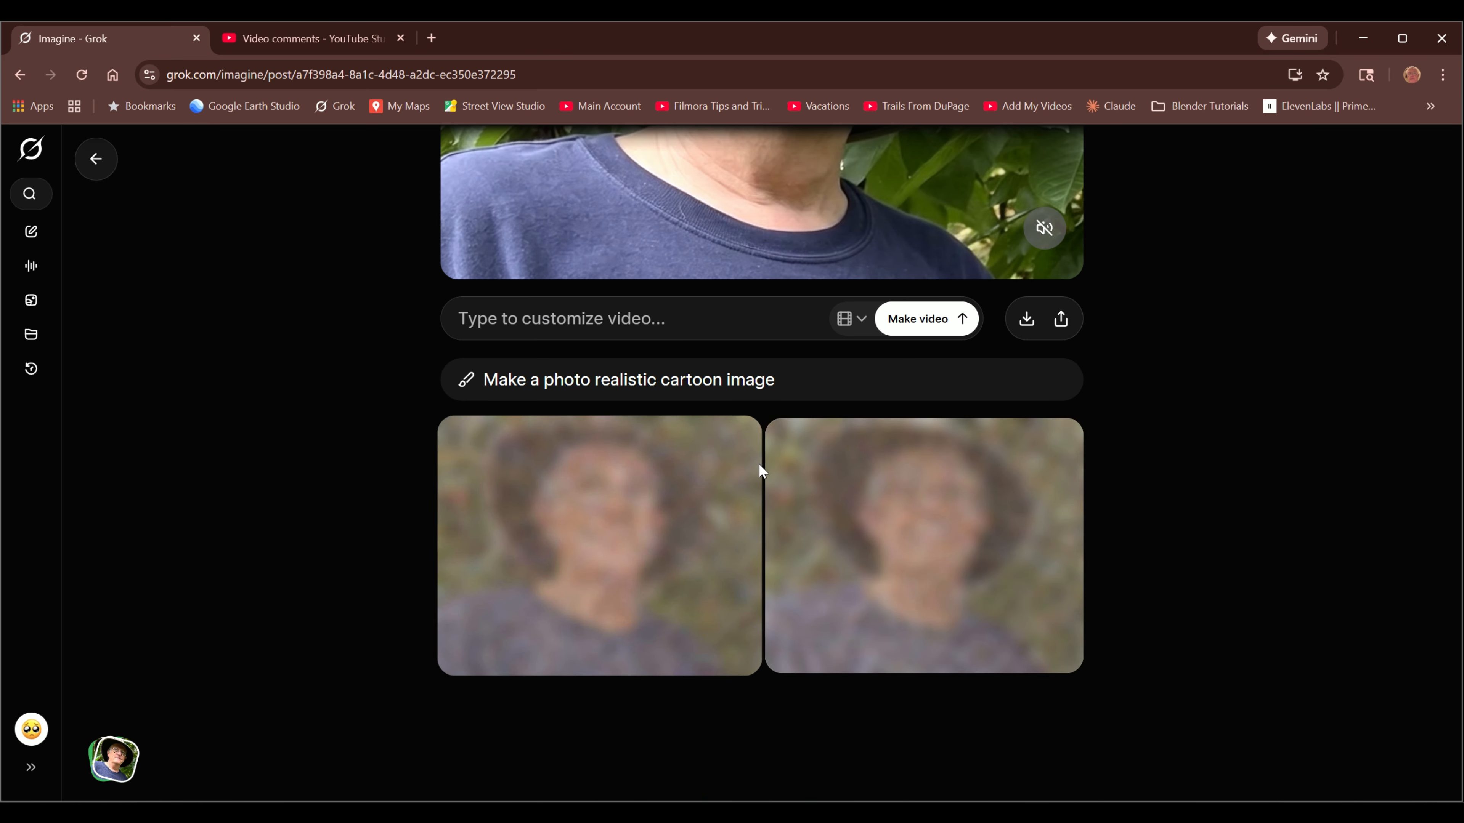
# - Open the first generated cartoon portrait and save it to the Downloads folder as Me.png
pyautogui.scroll(4, 836, 558)
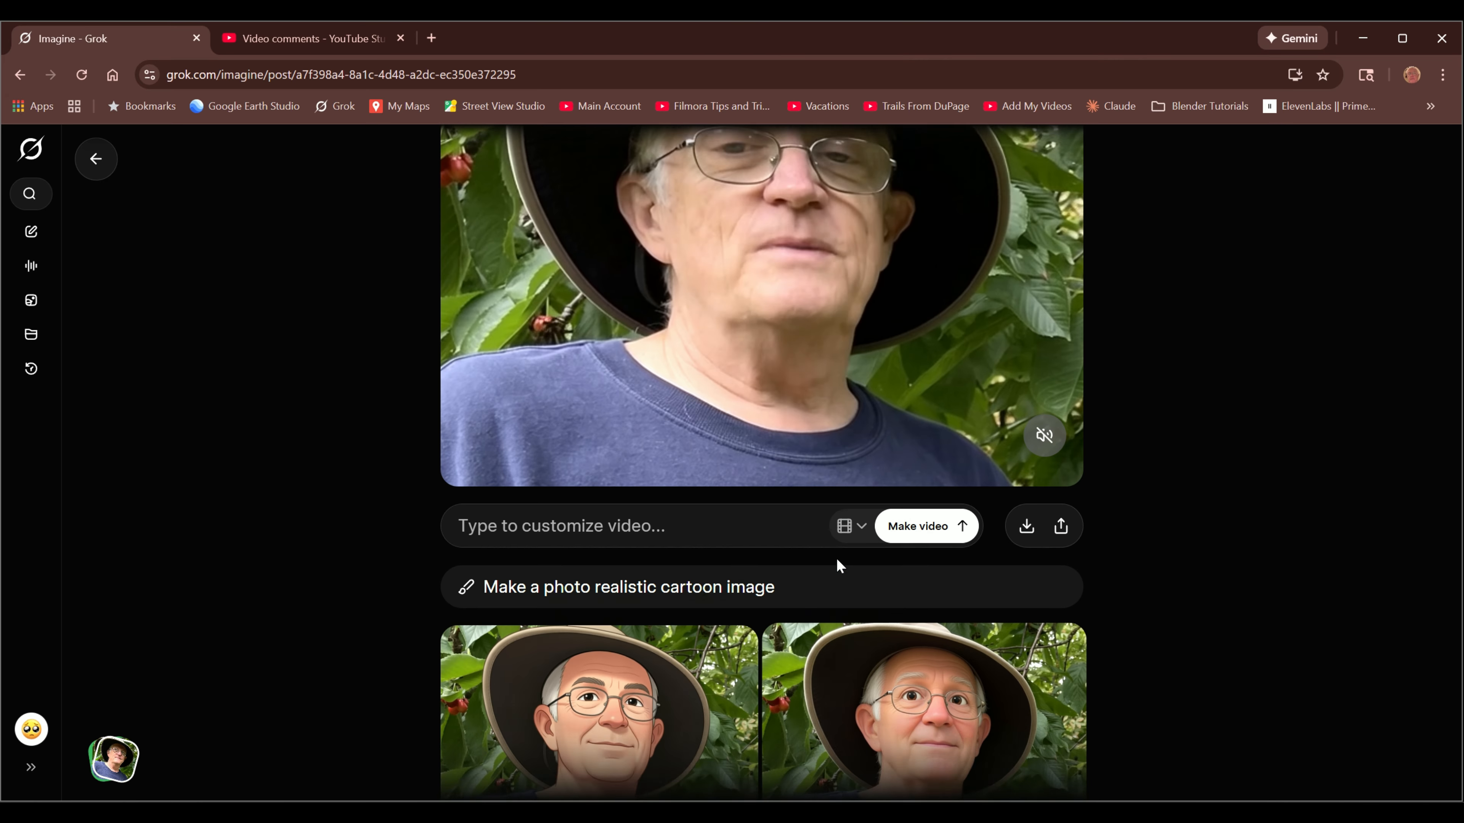
pyautogui.scroll(-4, 720, 583)
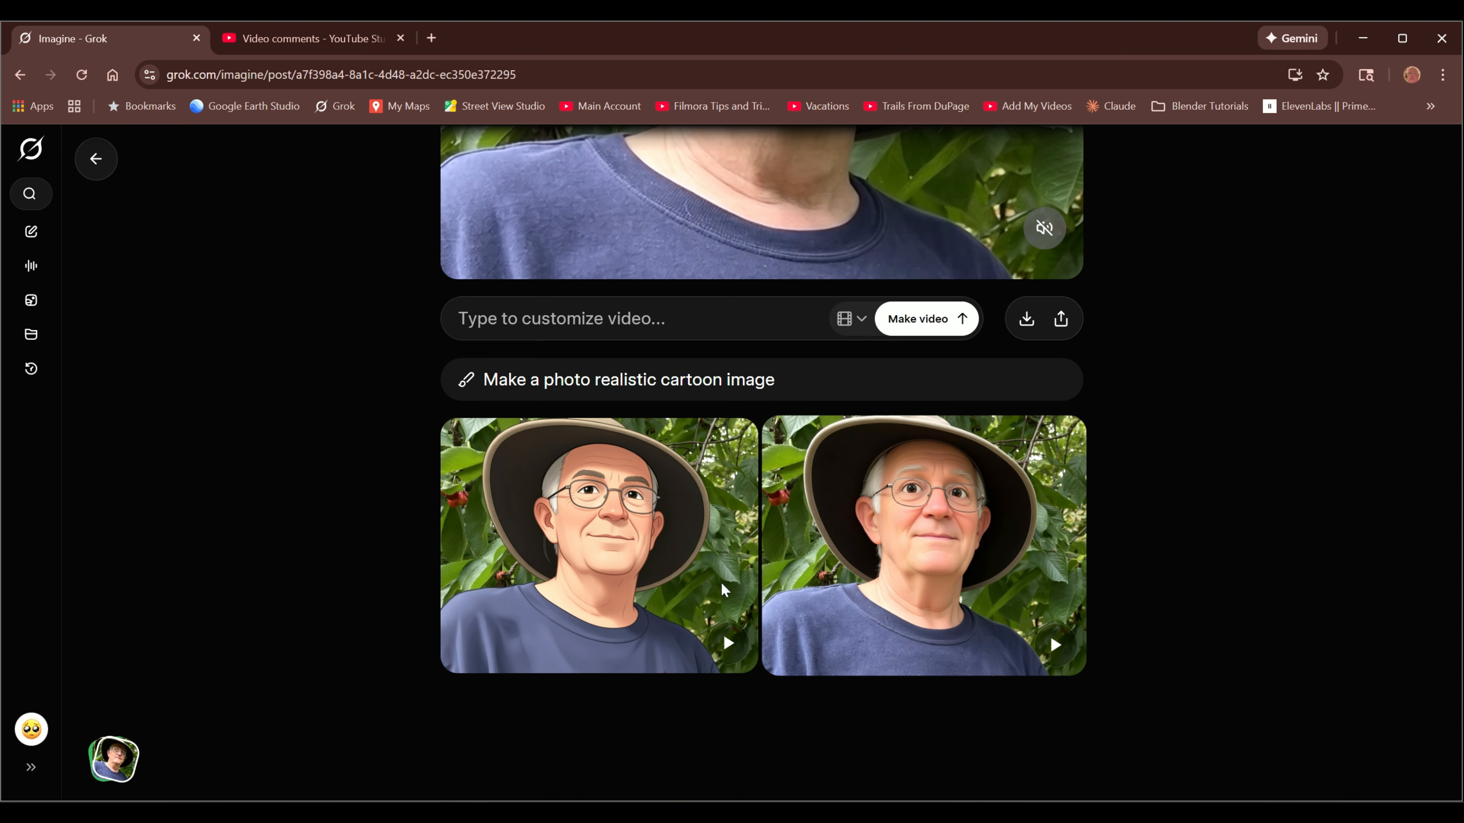
pyautogui.click(608, 572)
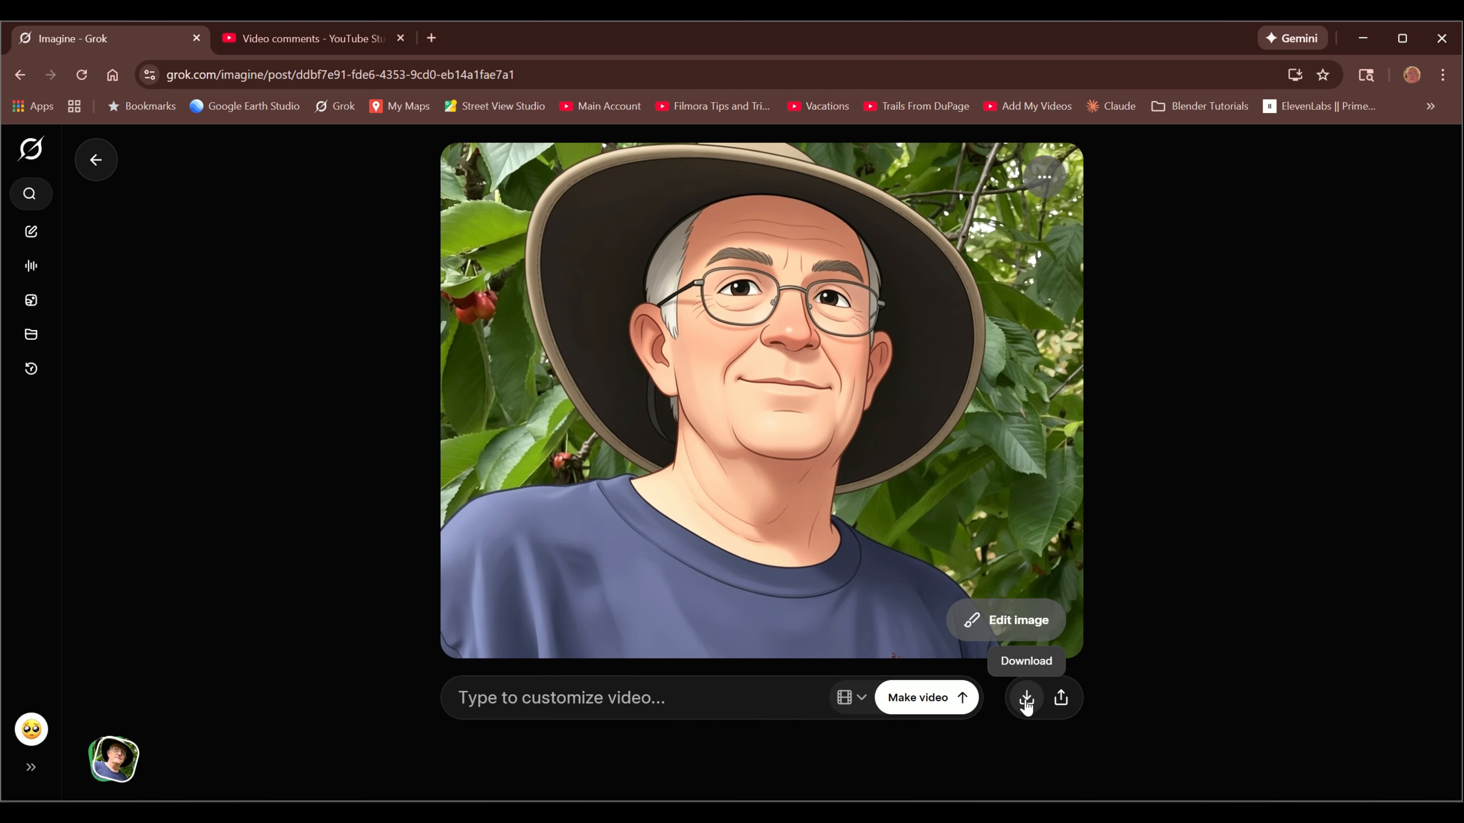
pyautogui.click(1026, 701)
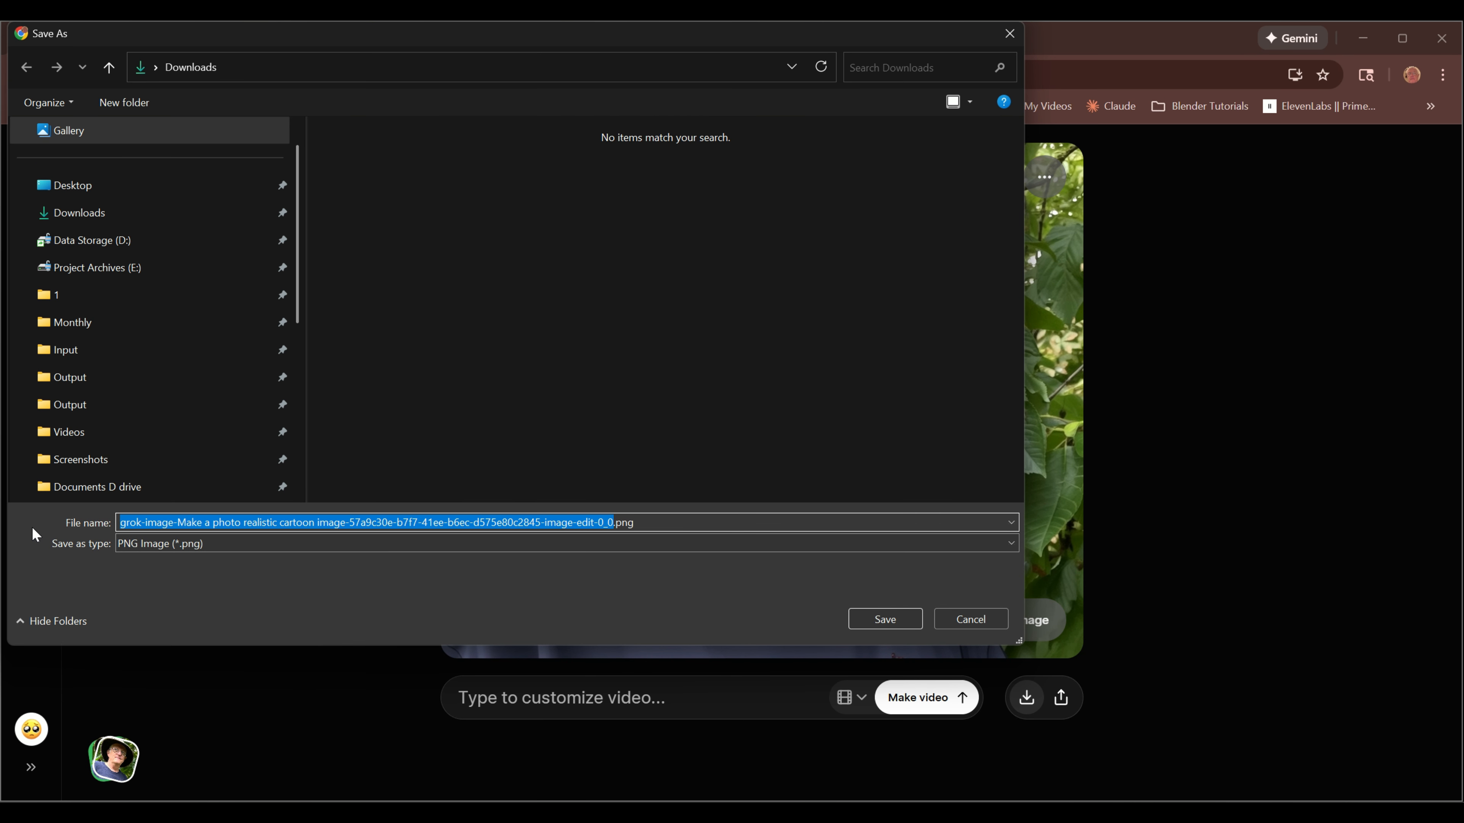
pyautogui.write('Me')
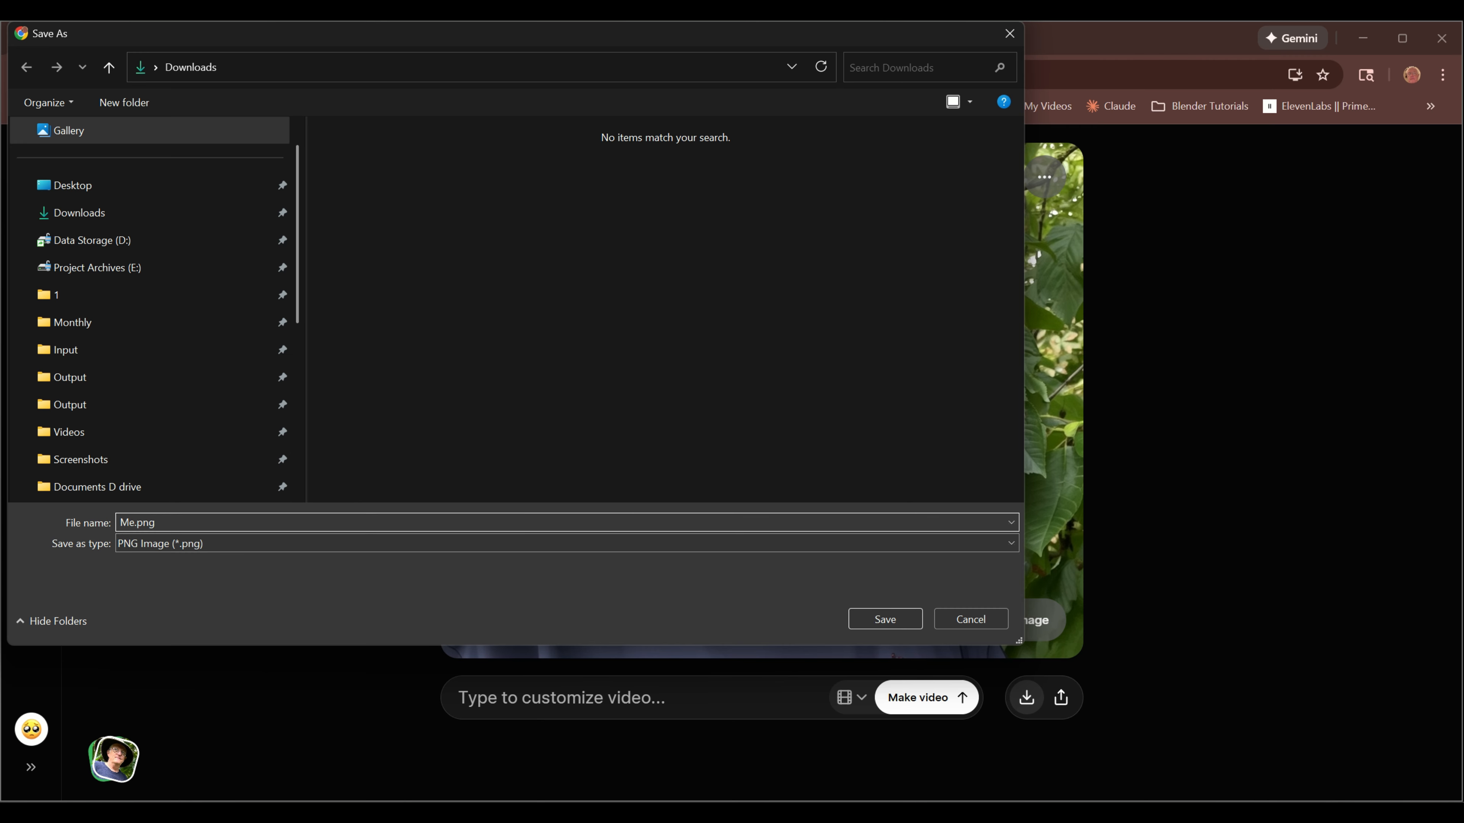
pyautogui.click(885, 619)
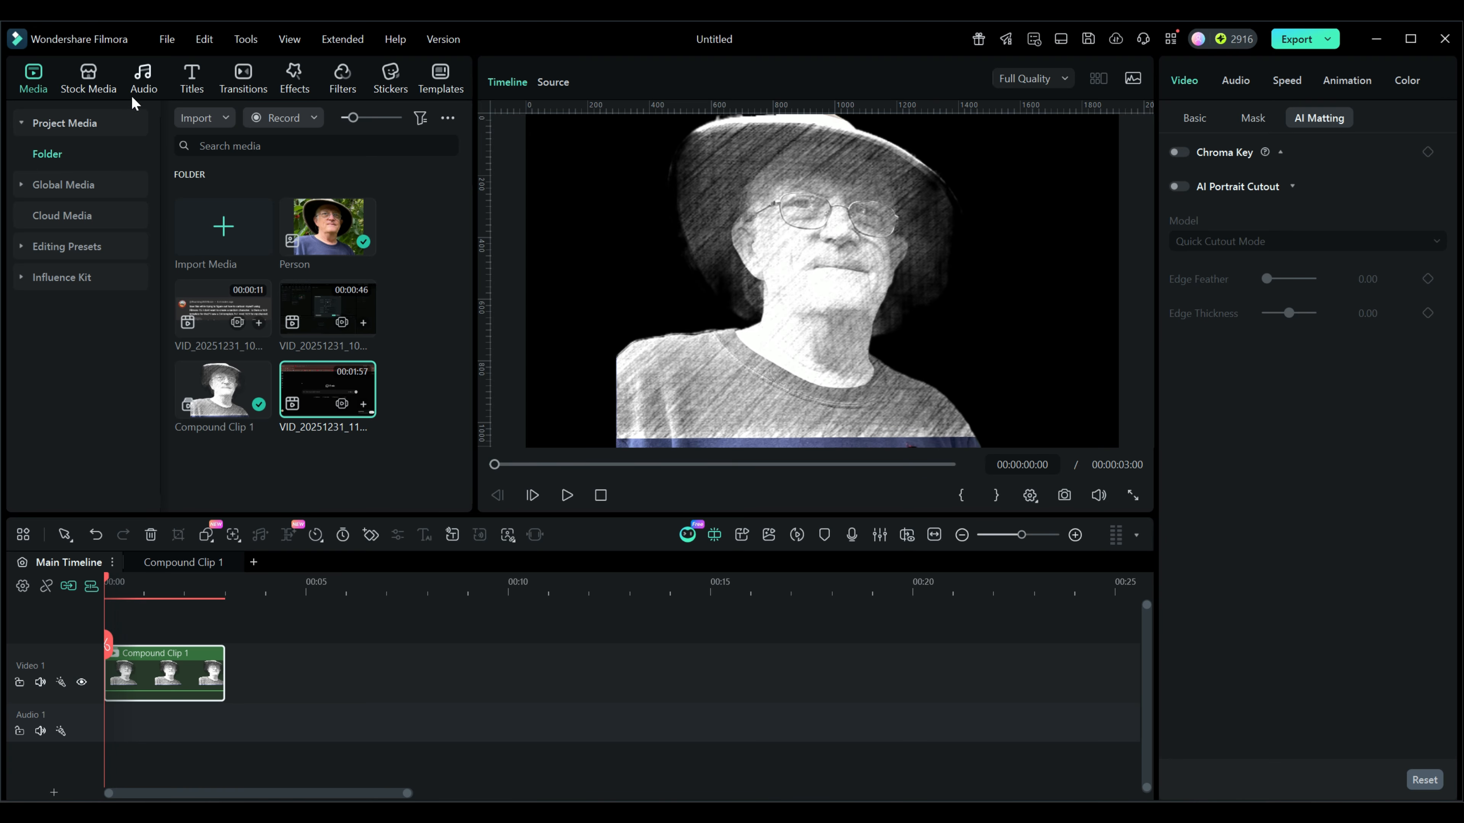
# - Switch to Wondershare Filmora, import Me.png from Downloads and put it at the start of Video 1 in place of the compound clip
pyautogui.click(209, 119)
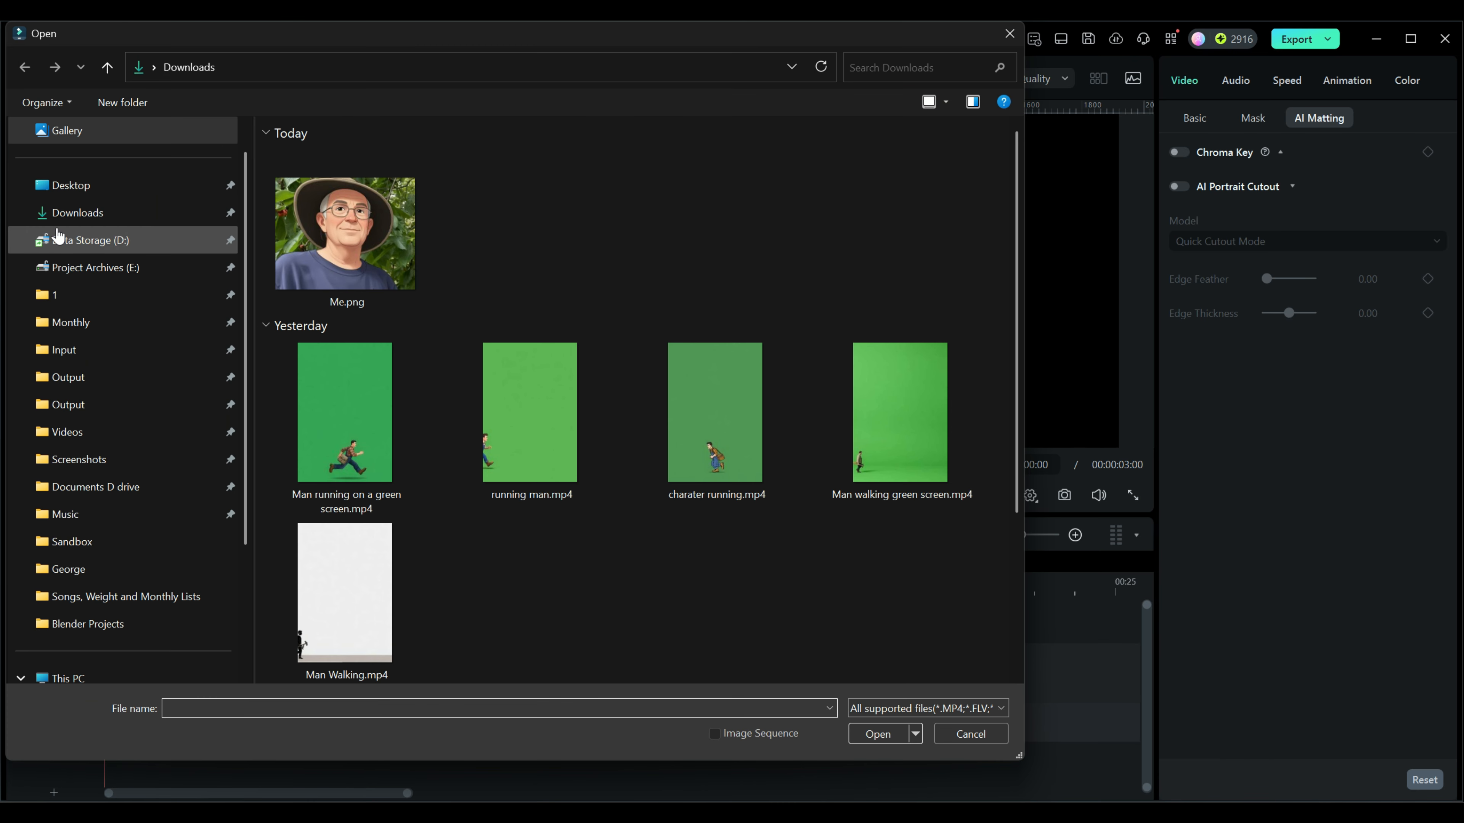
pyautogui.click(377, 222)
pyautogui.click(874, 734)
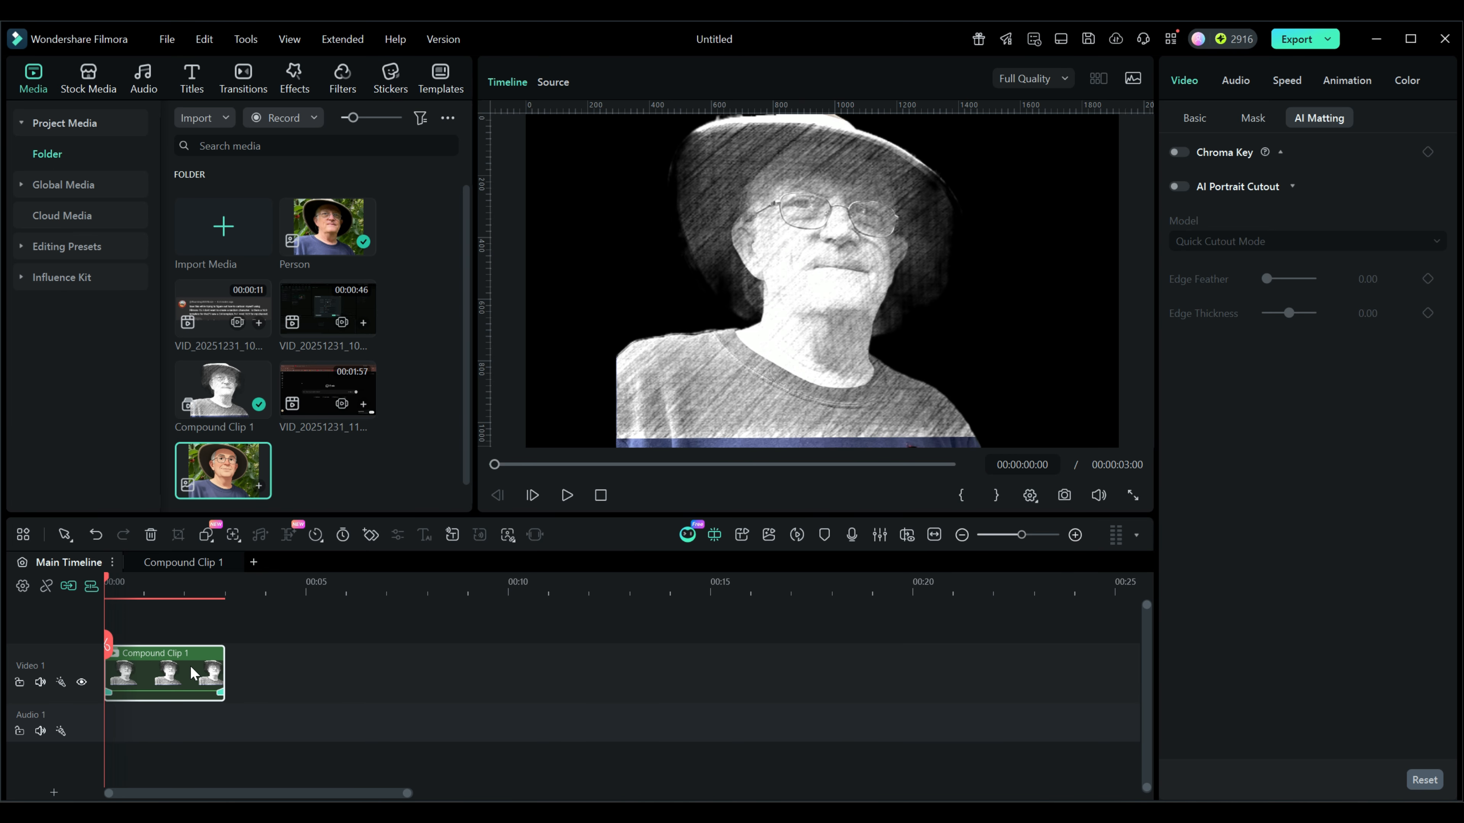
pyautogui.press('Delete')
pyautogui.moveTo(222, 459); pyautogui.dragTo(140, 651)
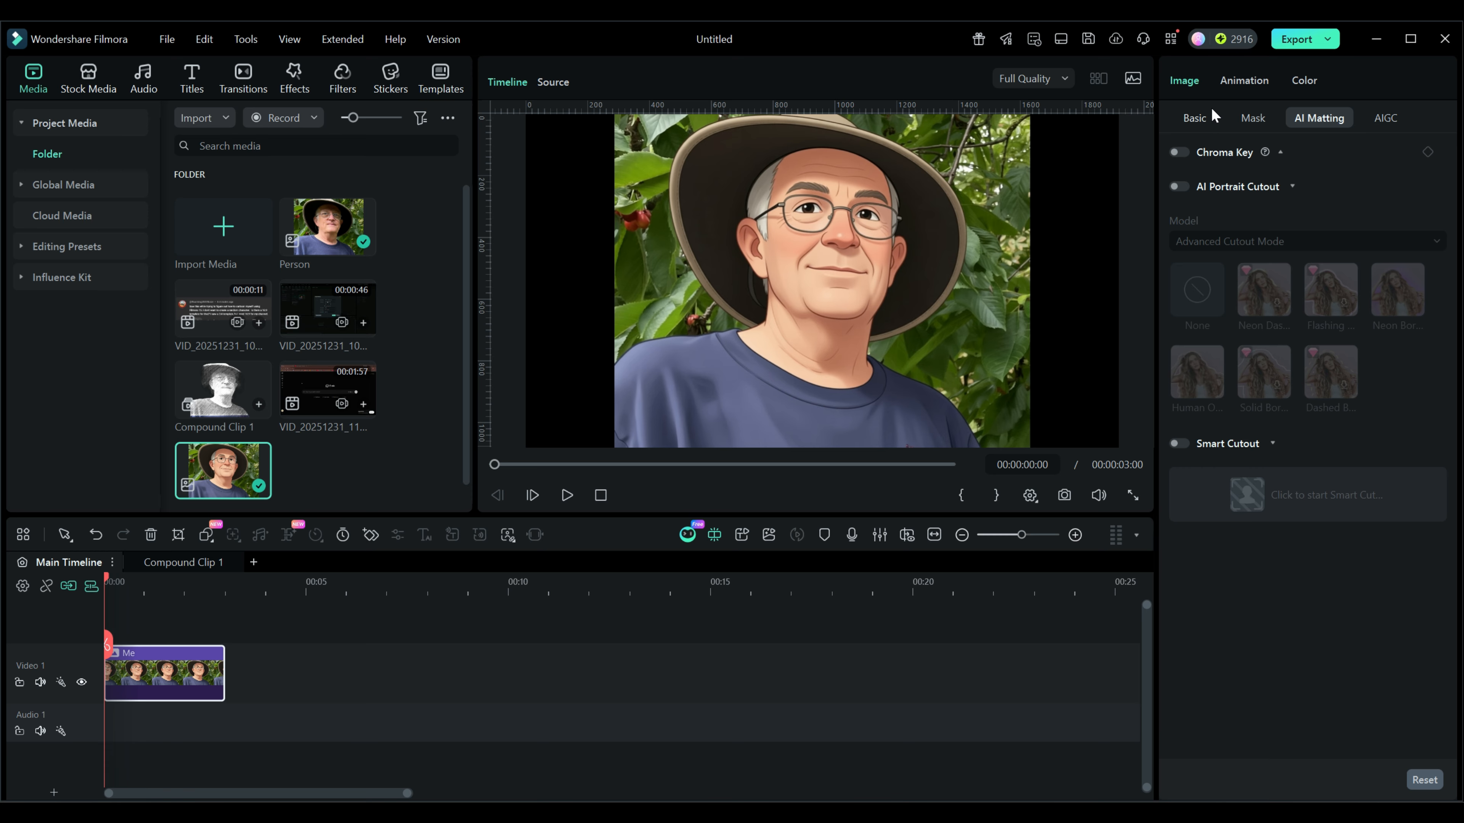
# - Scale the Me image to 75% and remove its background with AI Portrait Cutout
pyautogui.click(1196, 119)
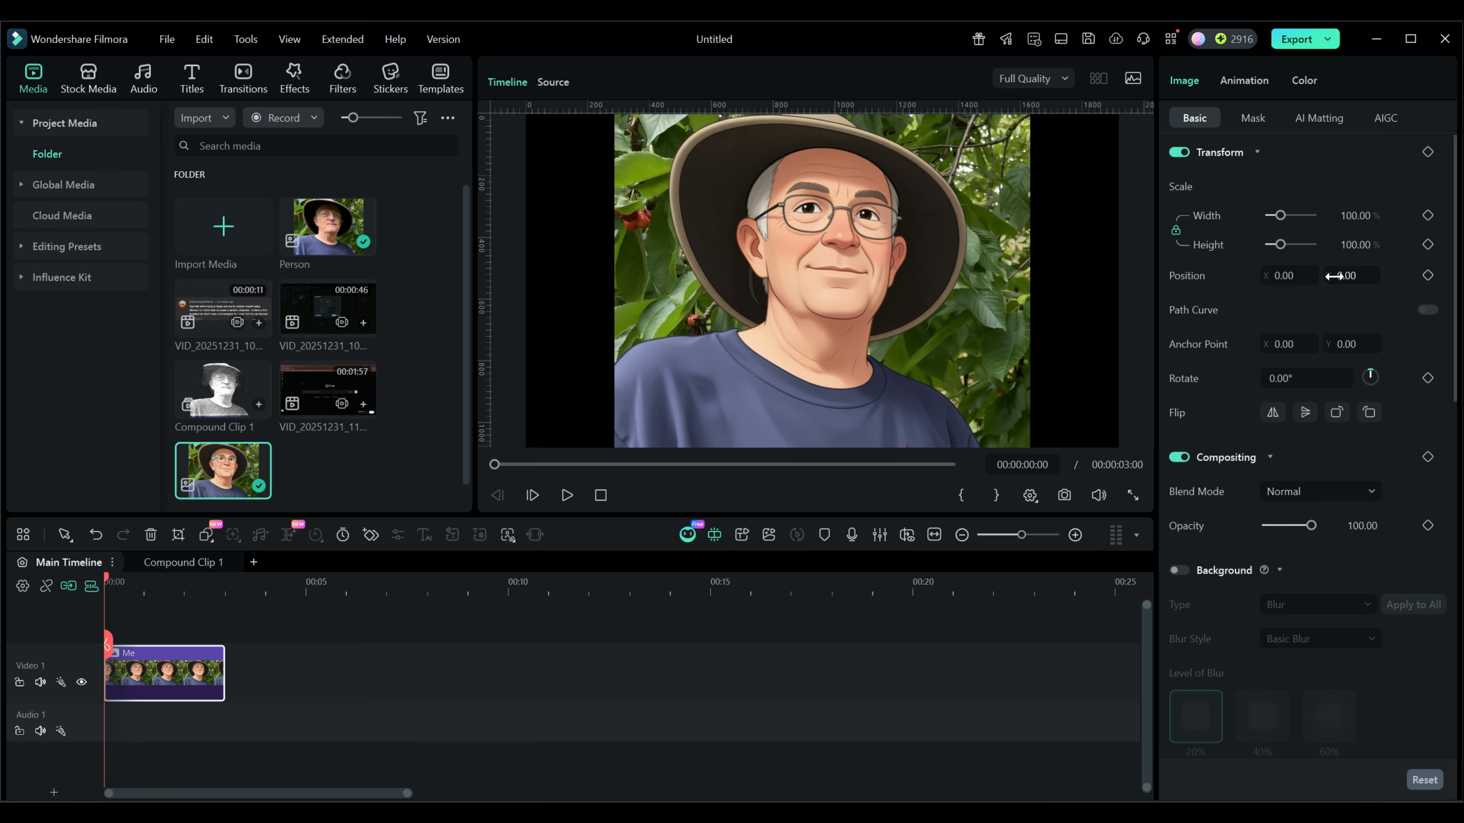
pyautogui.moveTo(1278, 217); pyautogui.dragTo(1279, 220)
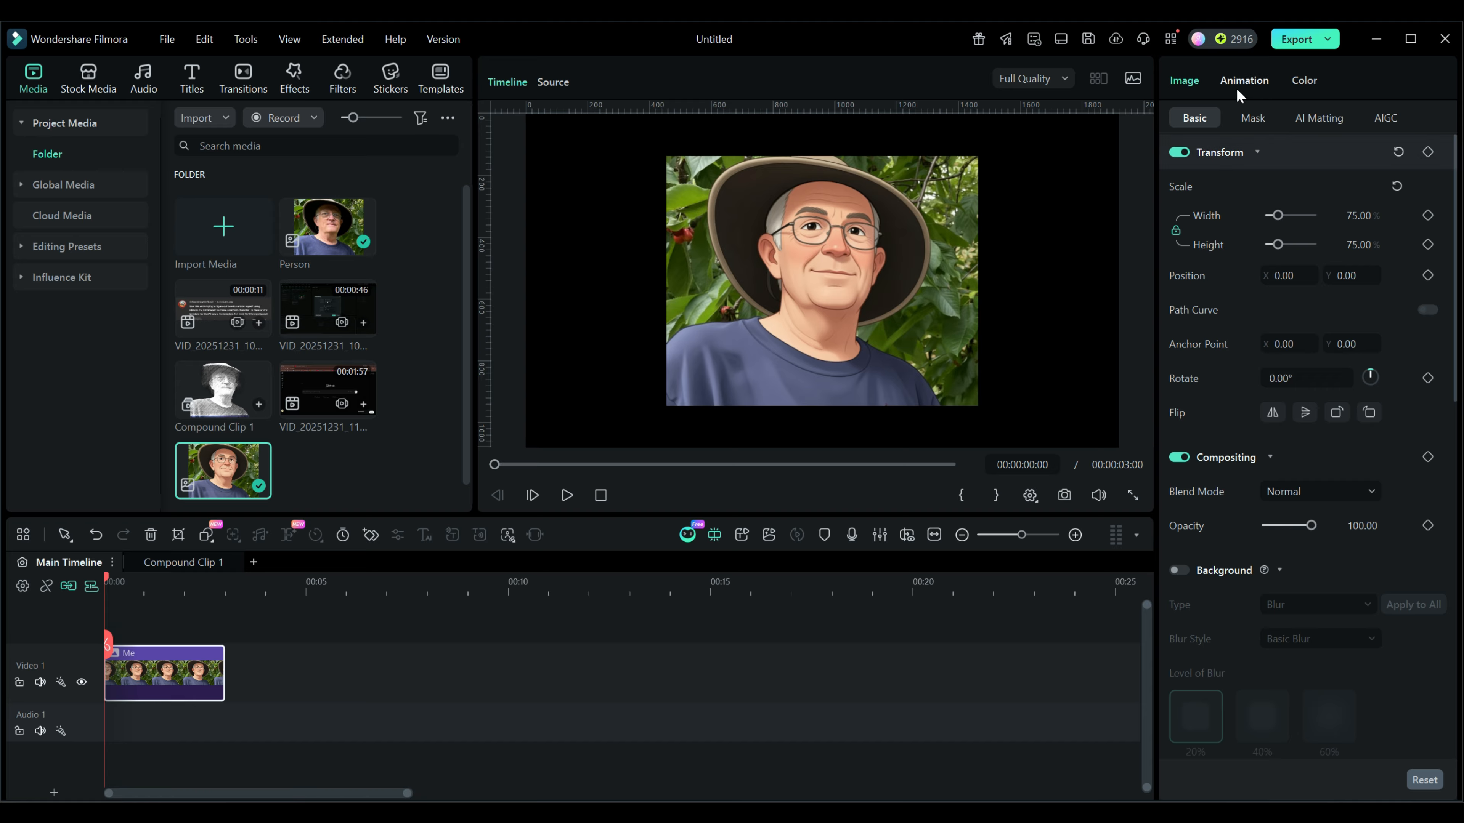
pyautogui.click(1306, 116)
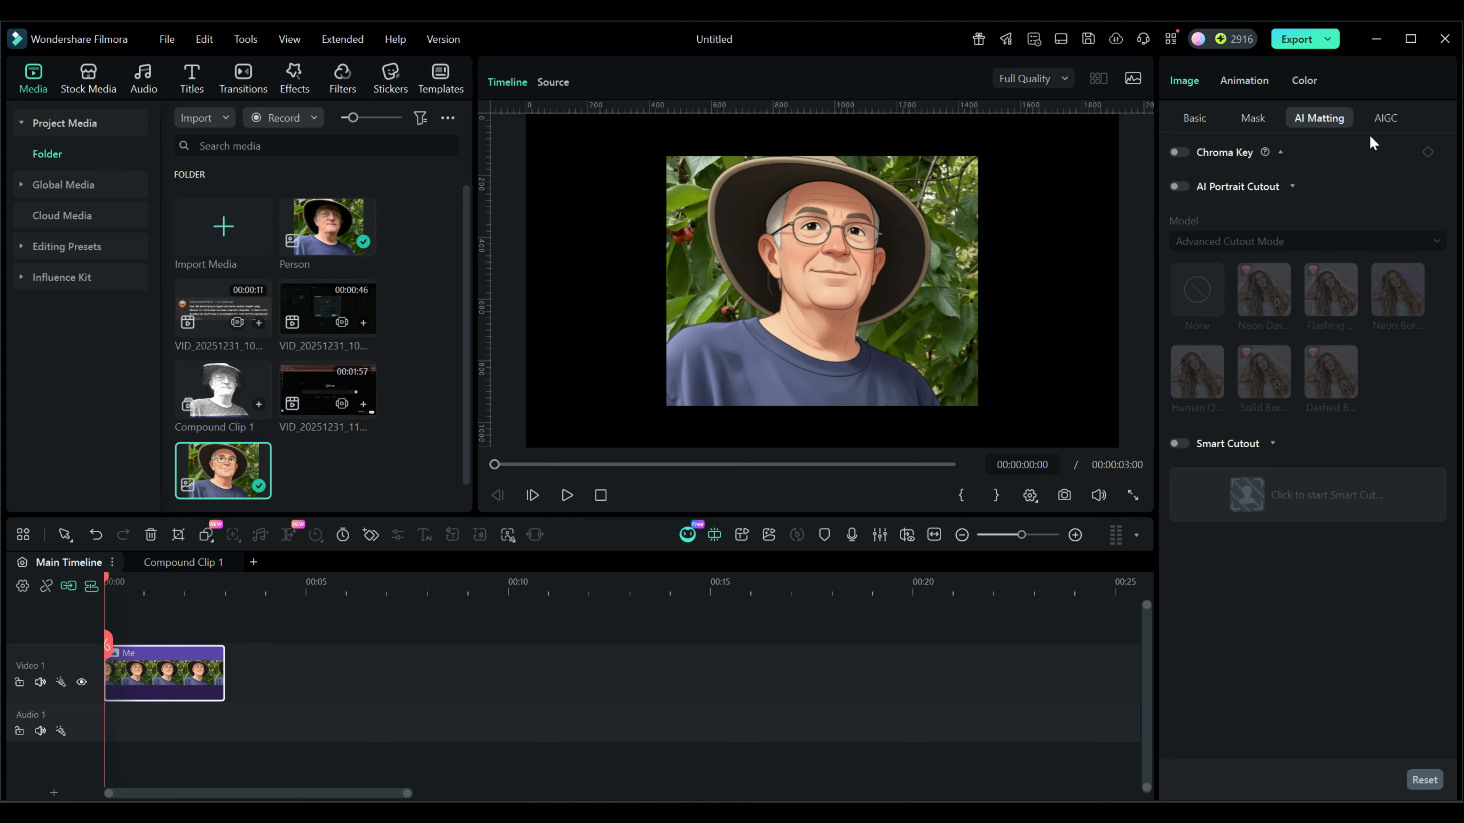
pyautogui.click(1179, 185)
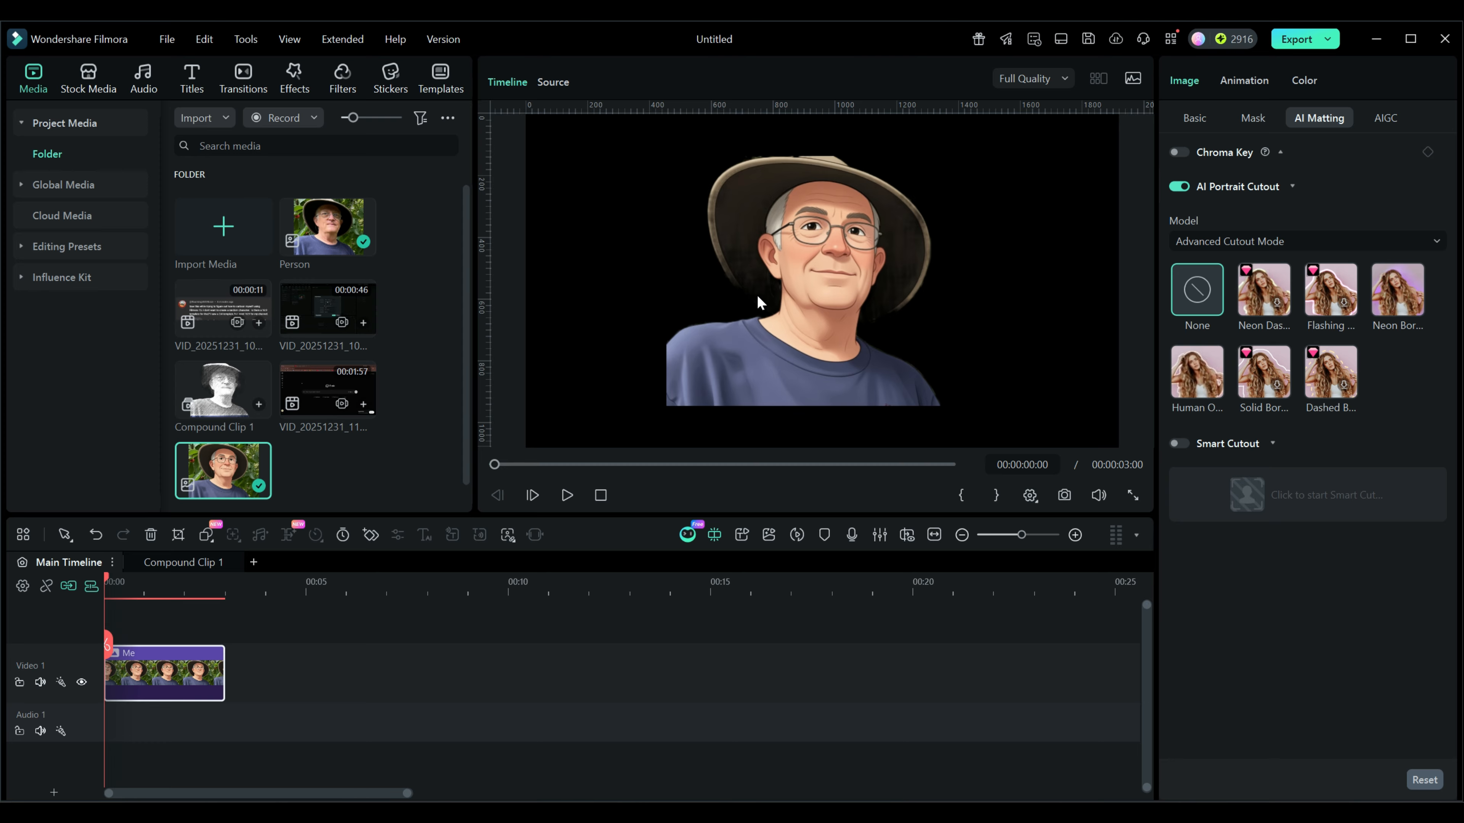
# - Move the Me clip to Video 2 and place the stock Landscape Background Element 09 at the start of Video 1, keeping 1920x1080 30fps
pyautogui.click(65, 586)
pyautogui.moveTo(169, 677); pyautogui.dragTo(169, 633)
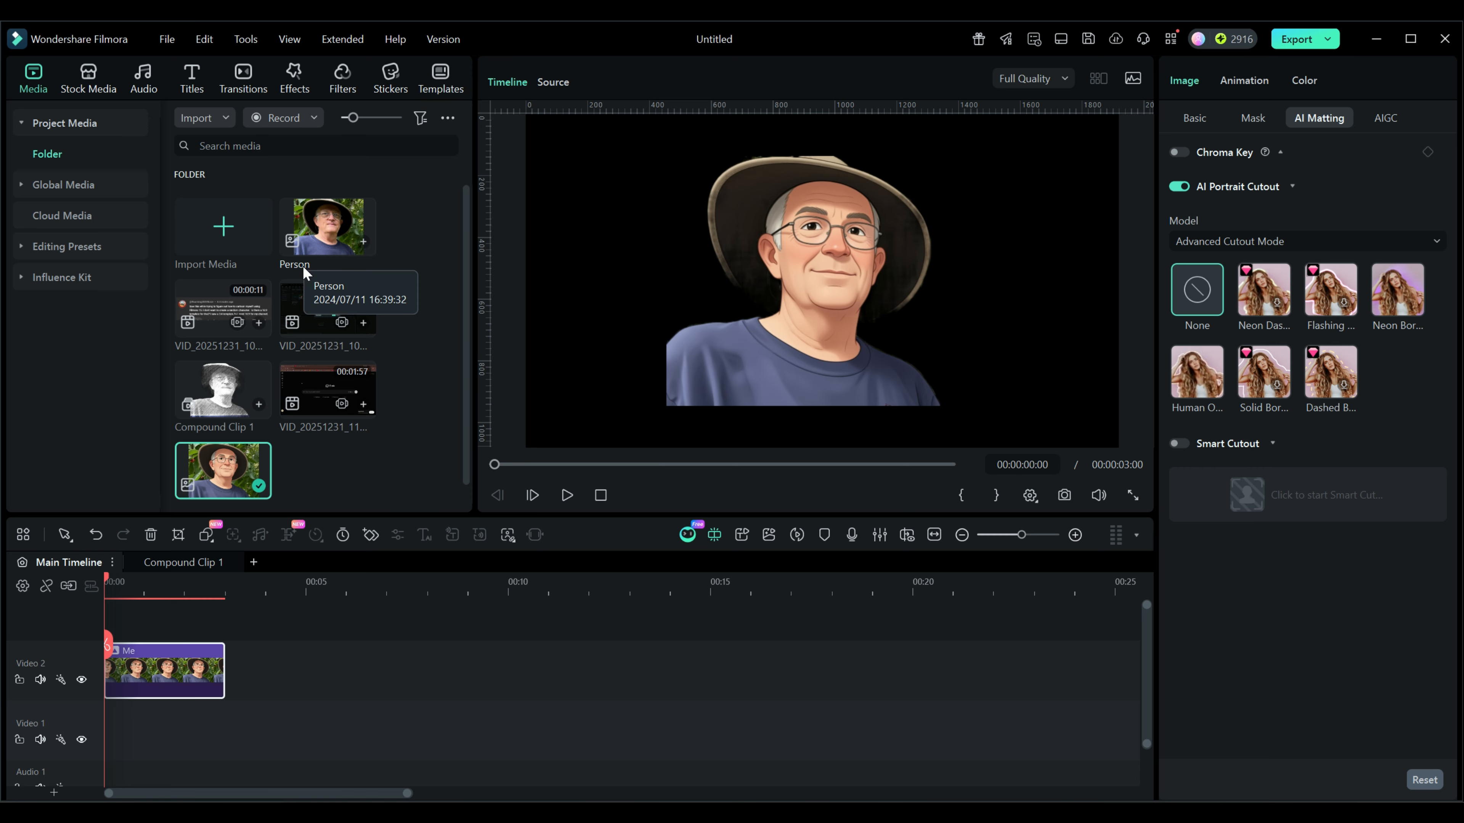
pyautogui.click(85, 73)
pyautogui.scroll(-10, 190, 260)
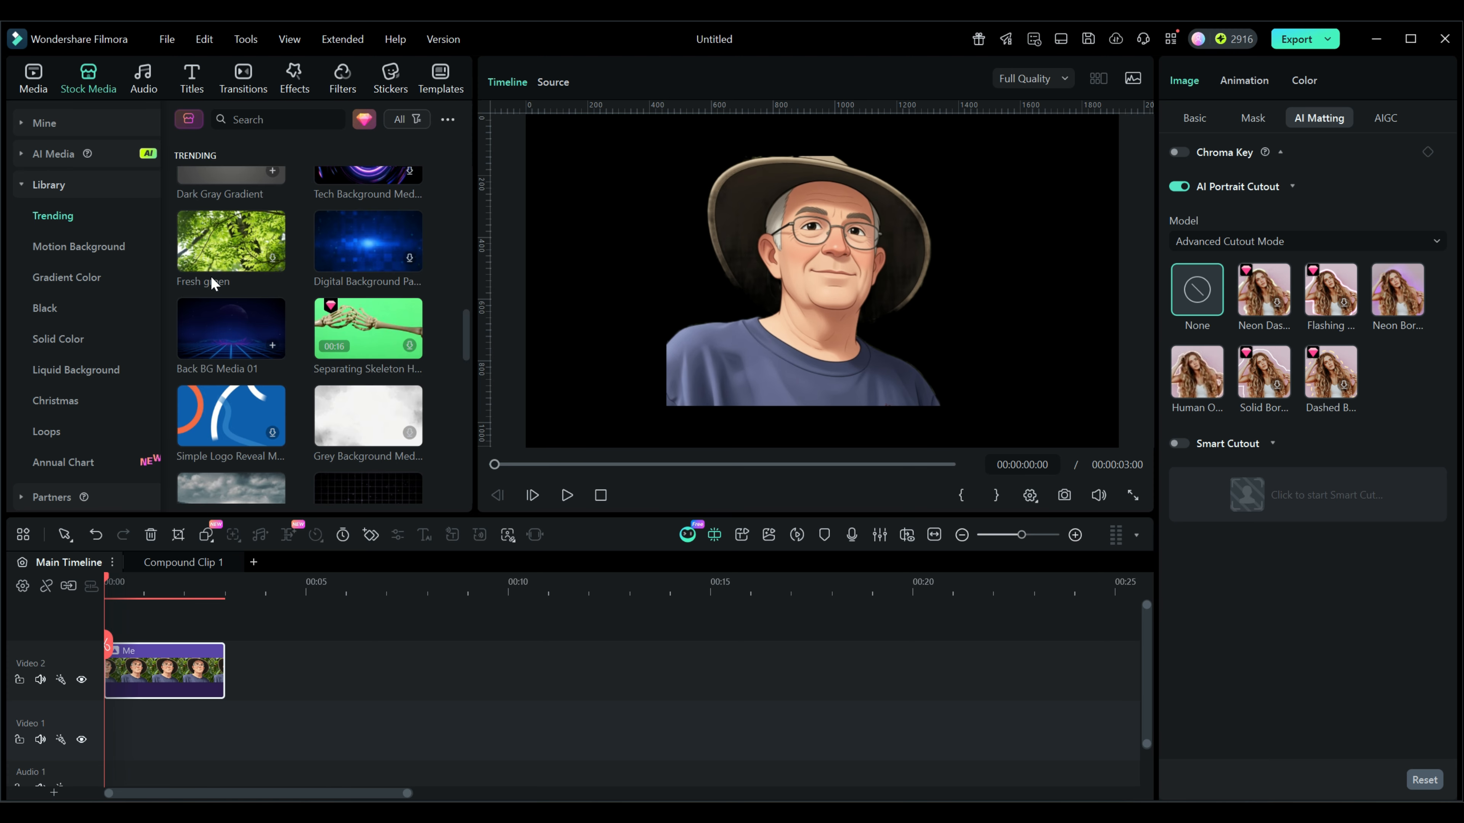
pyautogui.scroll(-8, 211, 277)
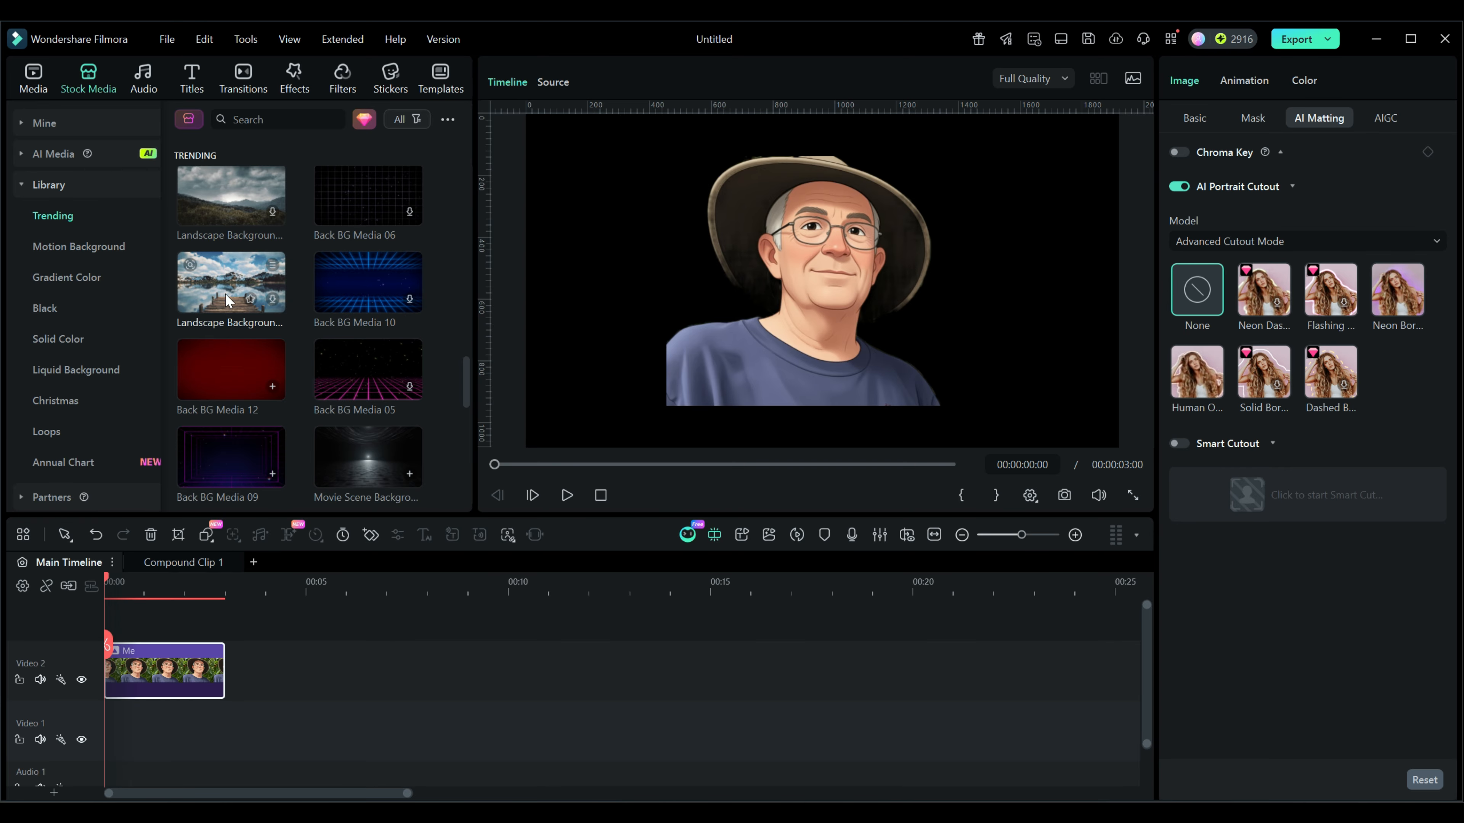
pyautogui.click(272, 297)
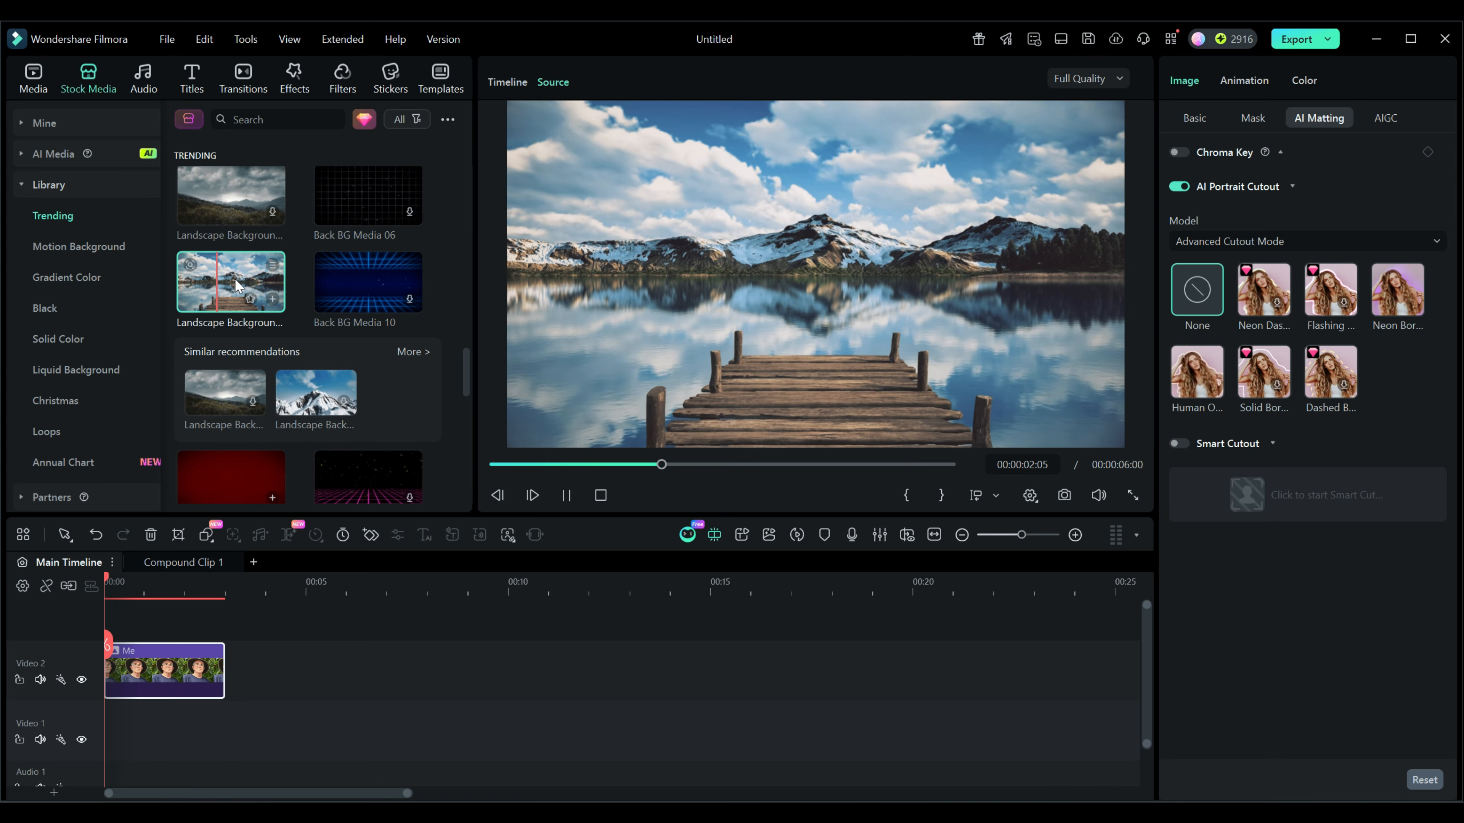
pyautogui.moveTo(236, 285); pyautogui.dragTo(105, 718)
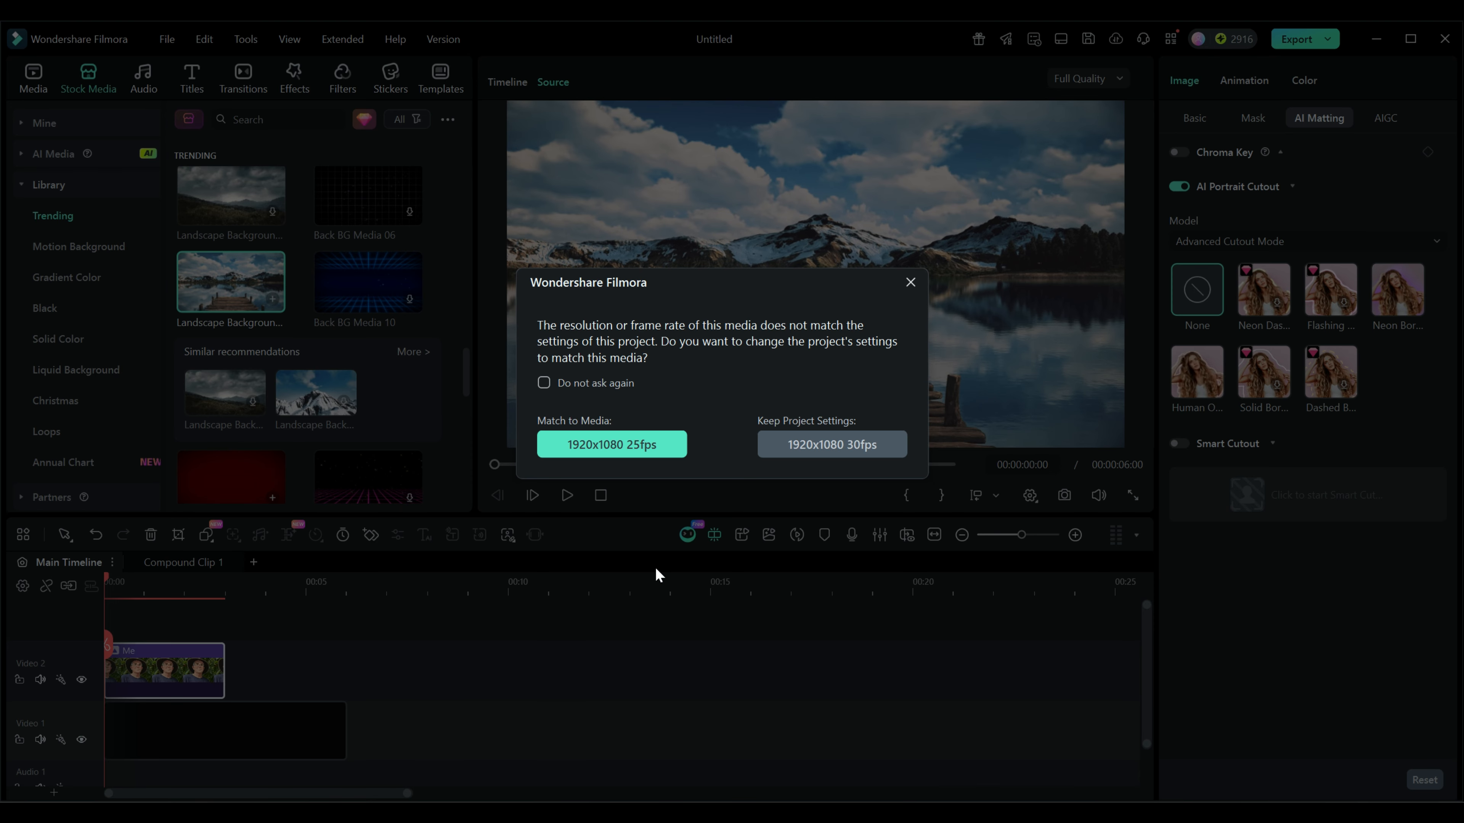
pyautogui.click(842, 443)
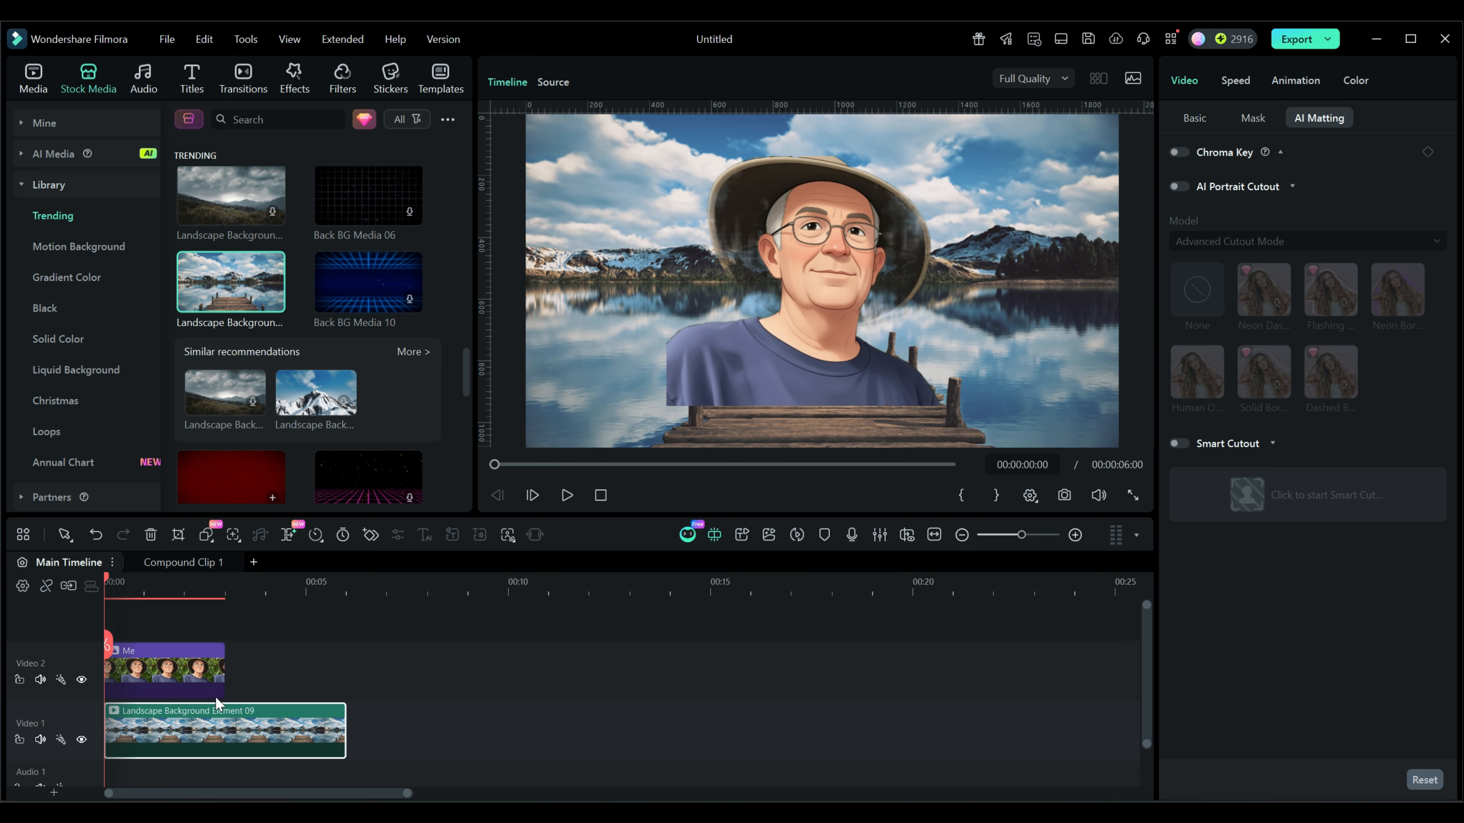
# - Extend the Me clip to the background's 6-second length, then shrink the portrait and move it to the lower-right corner of the frame
pyautogui.click(208, 679)
pyautogui.moveTo(224, 669); pyautogui.dragTo(346, 668)
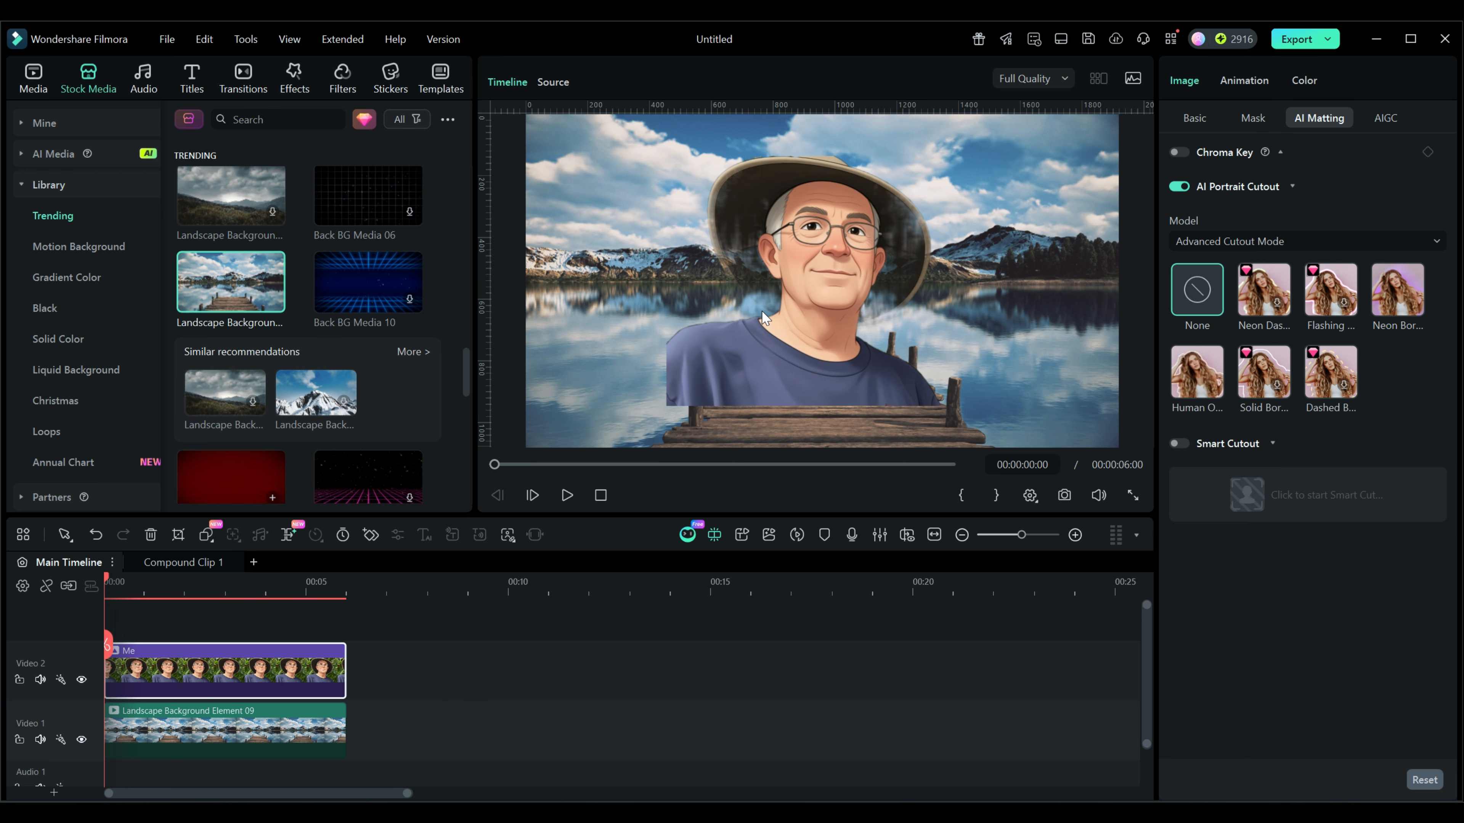
pyautogui.click(791, 356)
pyautogui.moveTo(977, 156); pyautogui.dragTo(949, 180)
pyautogui.moveTo(794, 298); pyautogui.dragTo(962, 359)
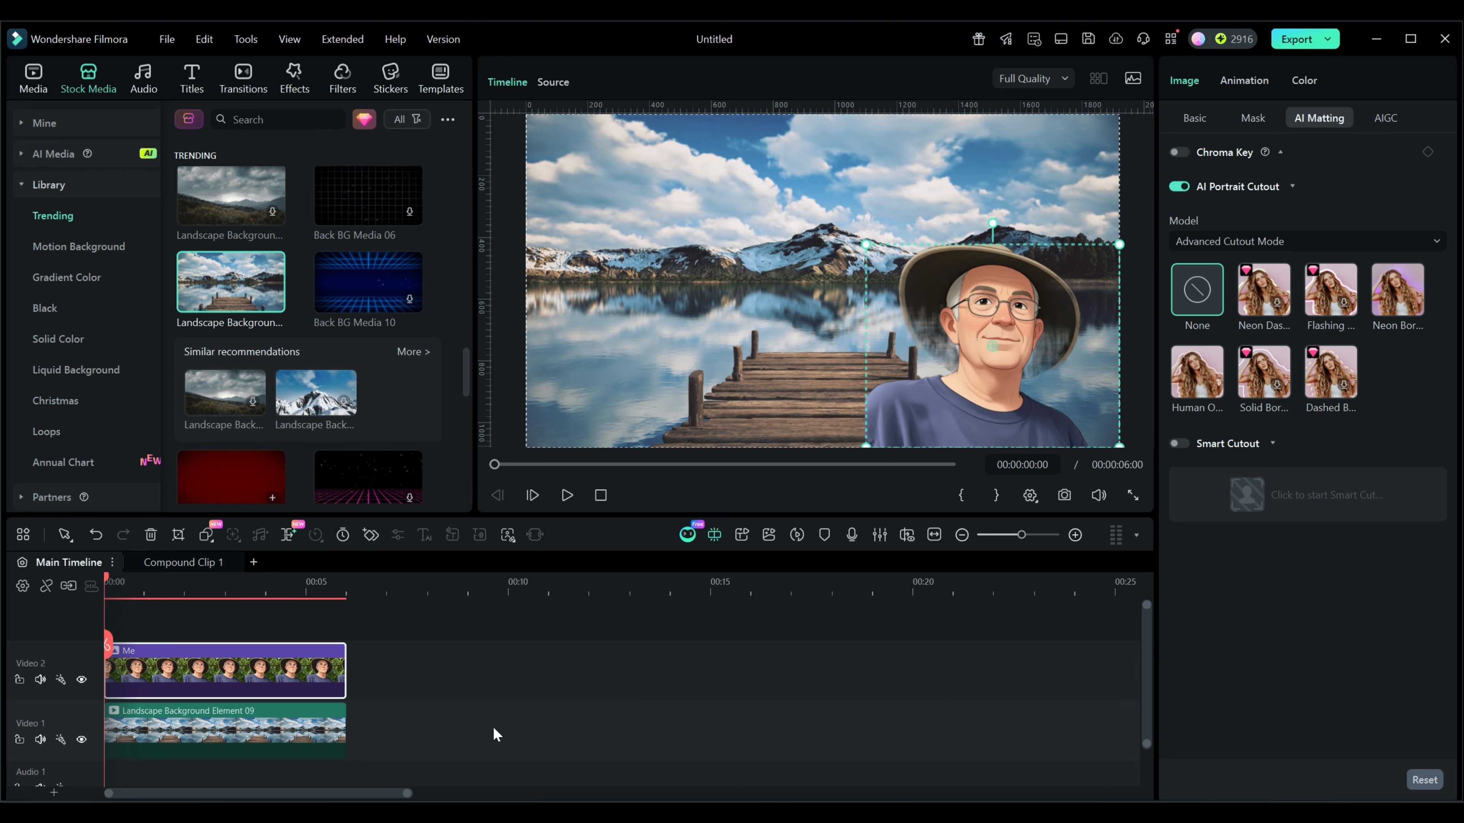
pyautogui.click(480, 732)
pyautogui.moveTo(483, 588); pyautogui.dragTo(255, 588)
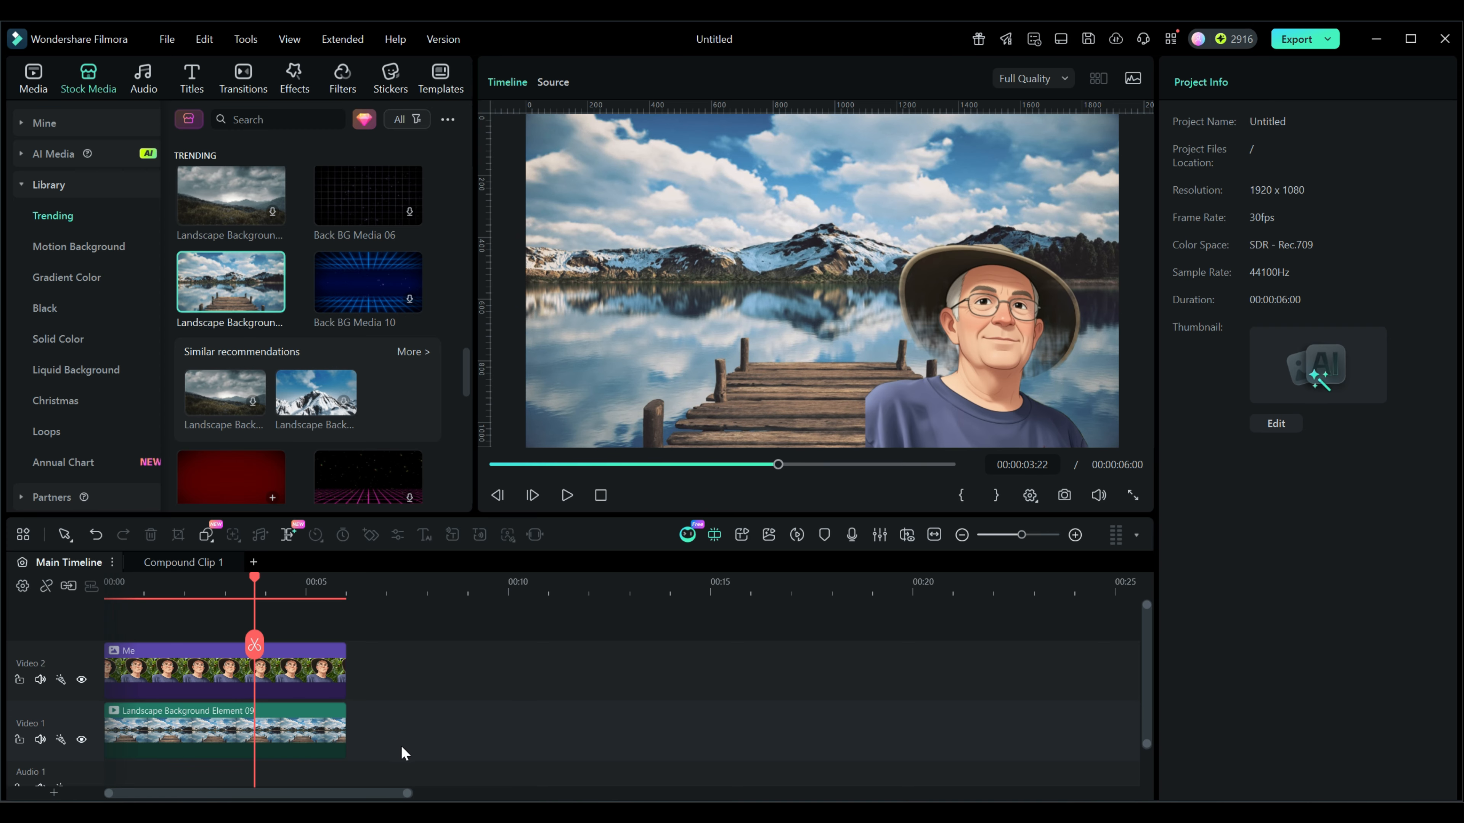
# - Combine the Me and landscape clips into a compound clip named "My Intro Screen" at 1920x1080 (Full HD), 16:9
pyautogui.click(411, 748)
pyautogui.moveTo(412, 748); pyautogui.dragTo(306, 646)
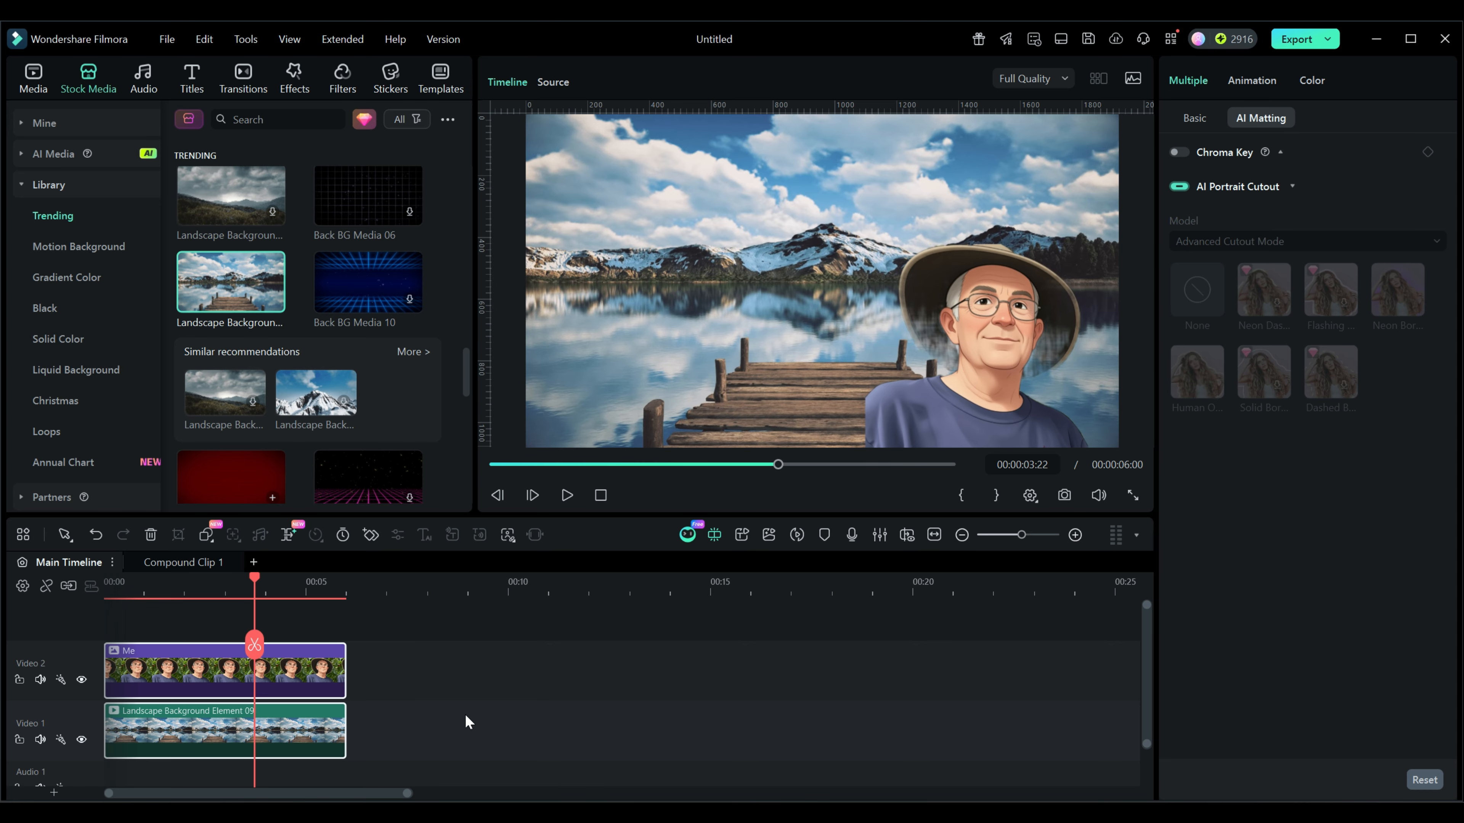
pyautogui.rightClick(312, 672)
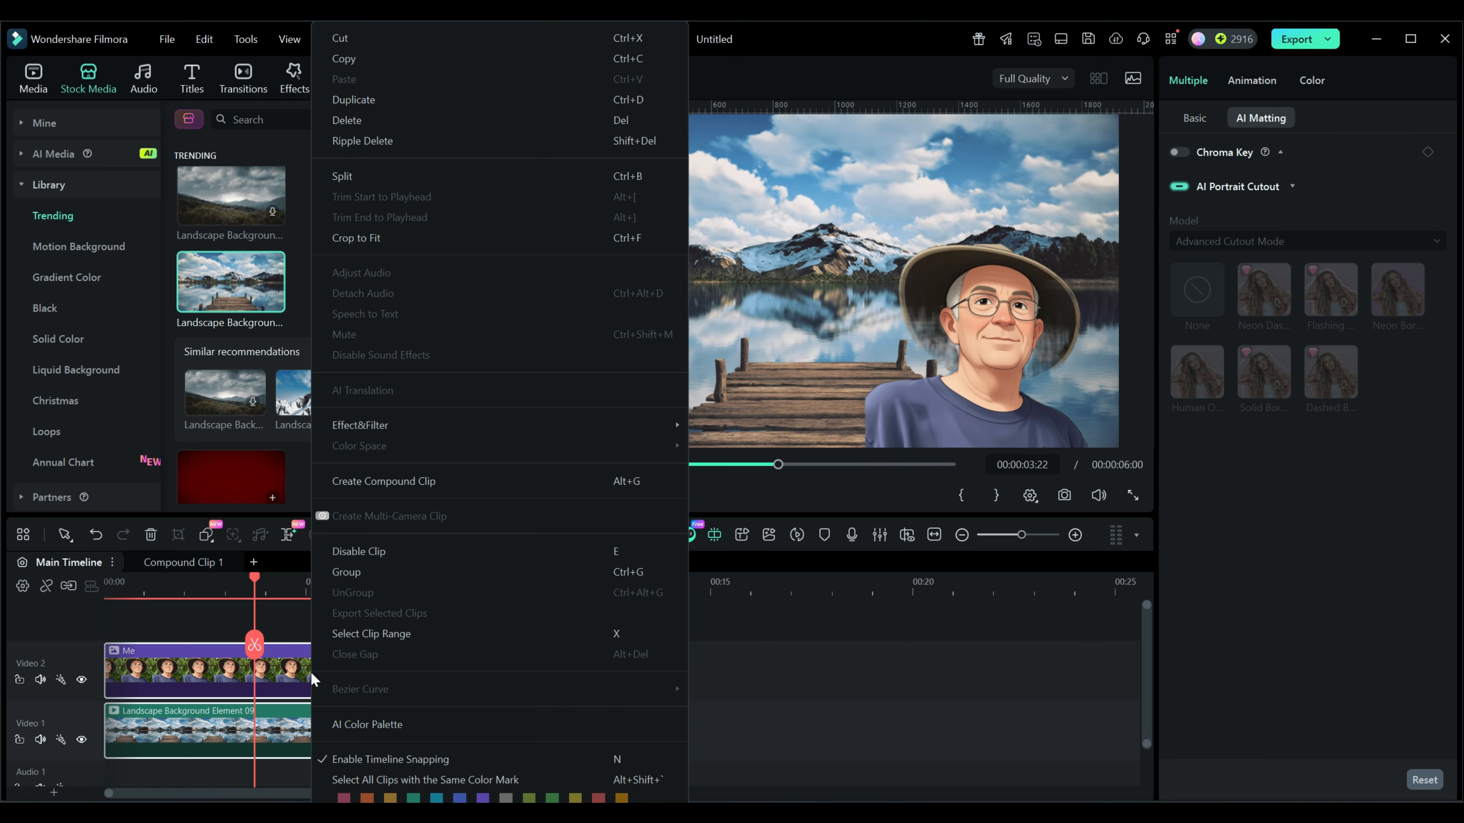
pyautogui.click(388, 481)
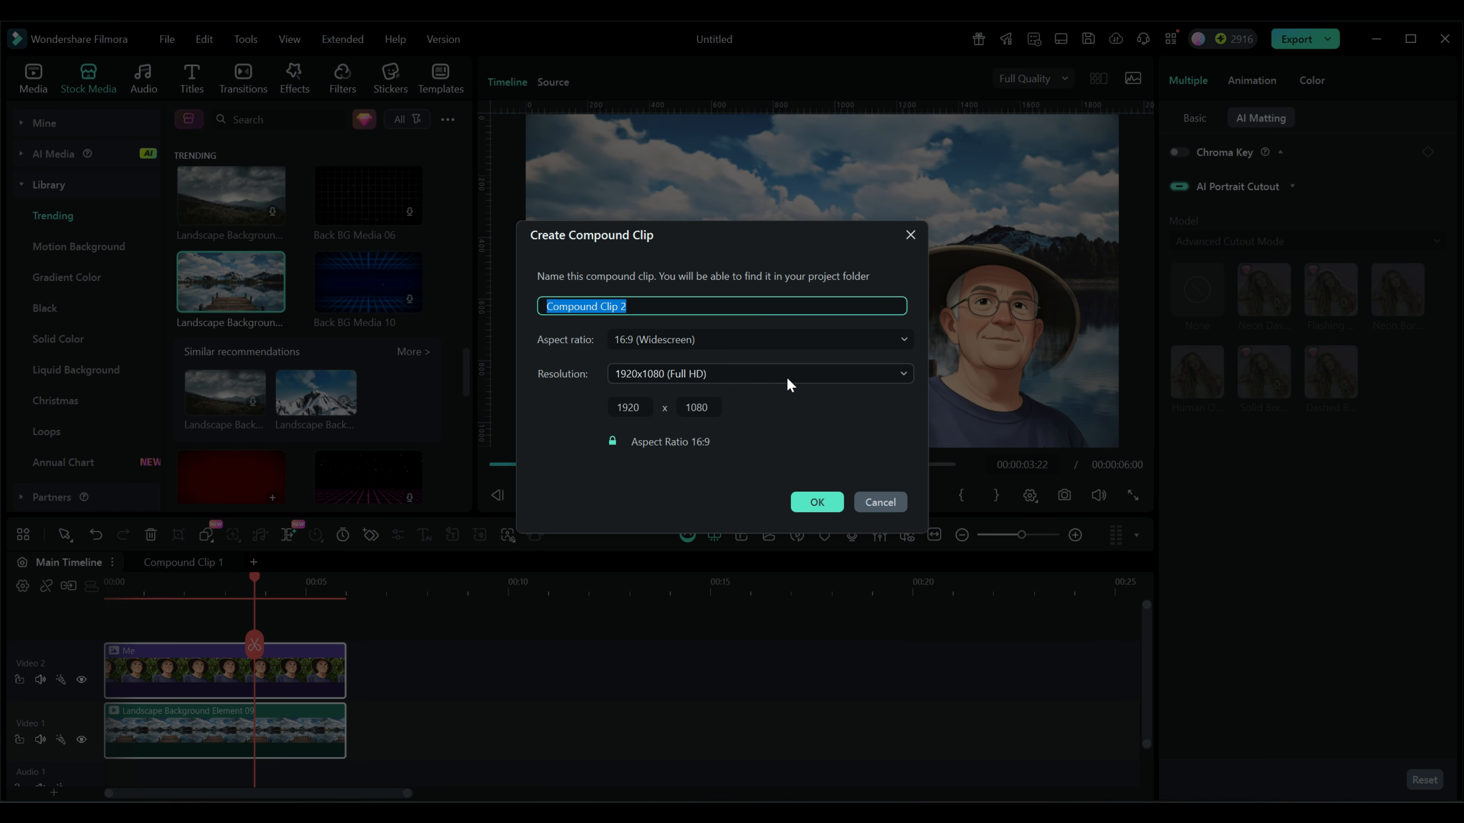
pyautogui.write('M')
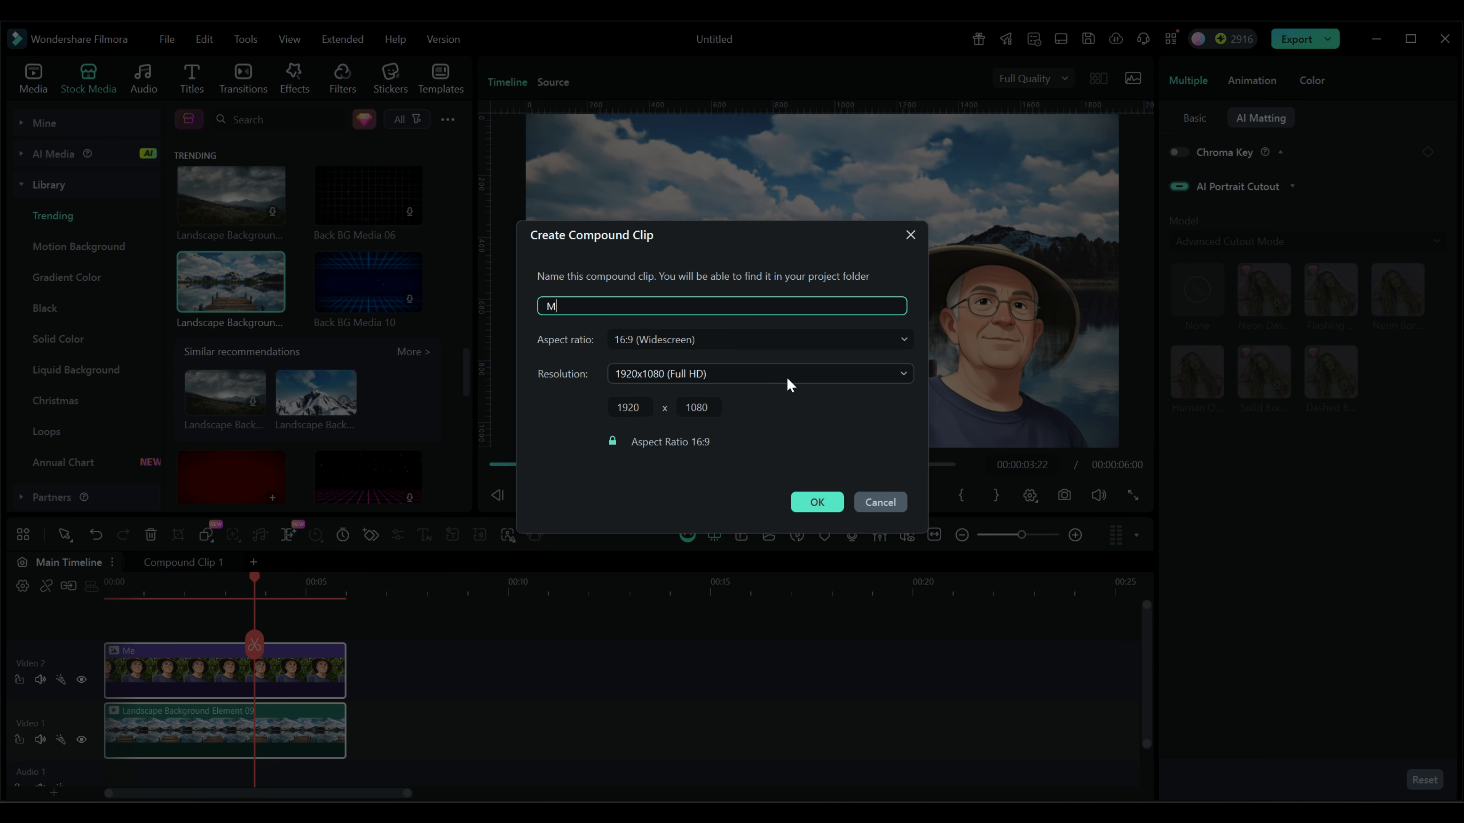
pyautogui.write('y Intro Screen')
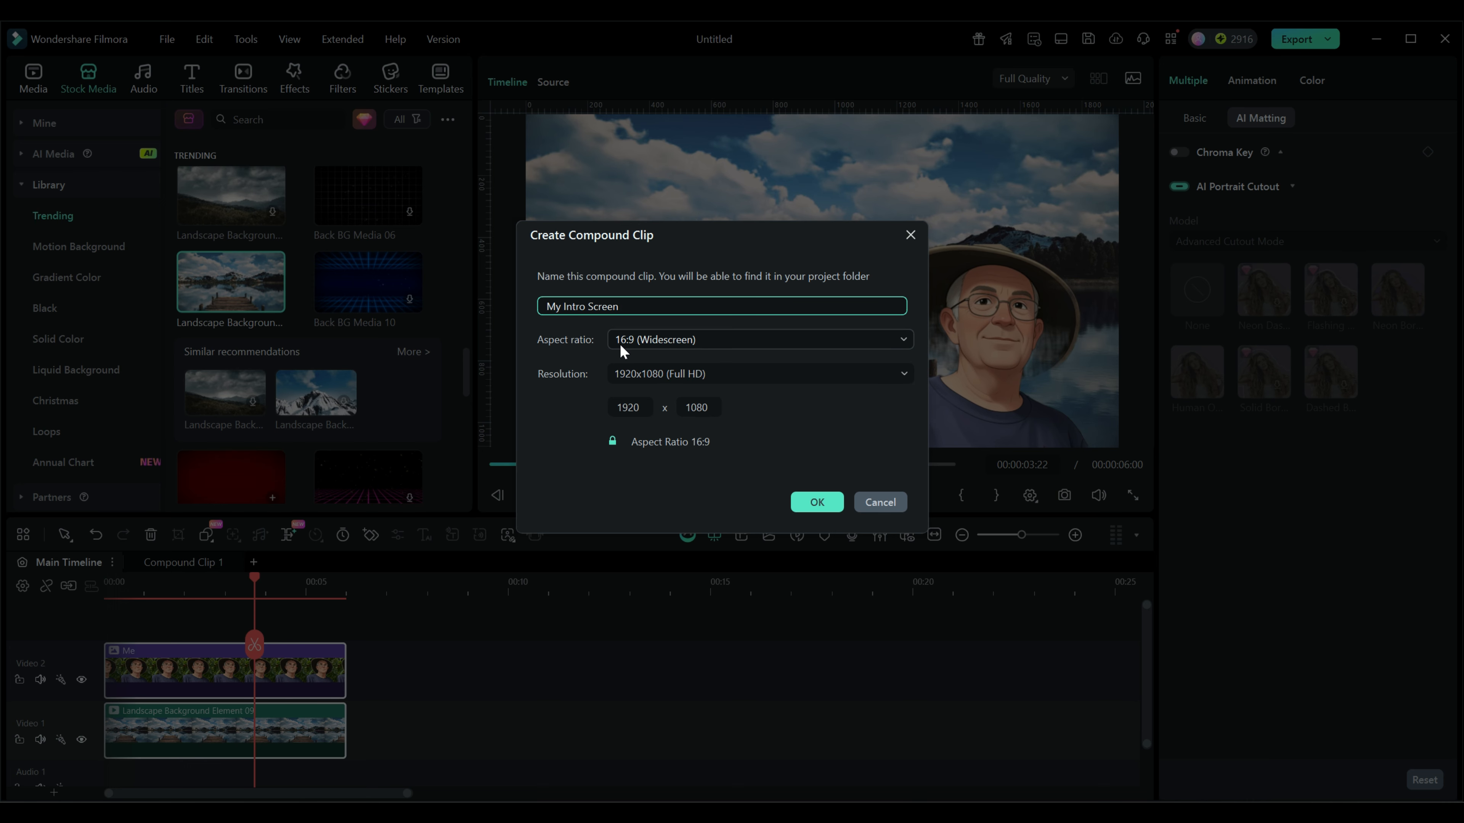
pyautogui.click(817, 502)
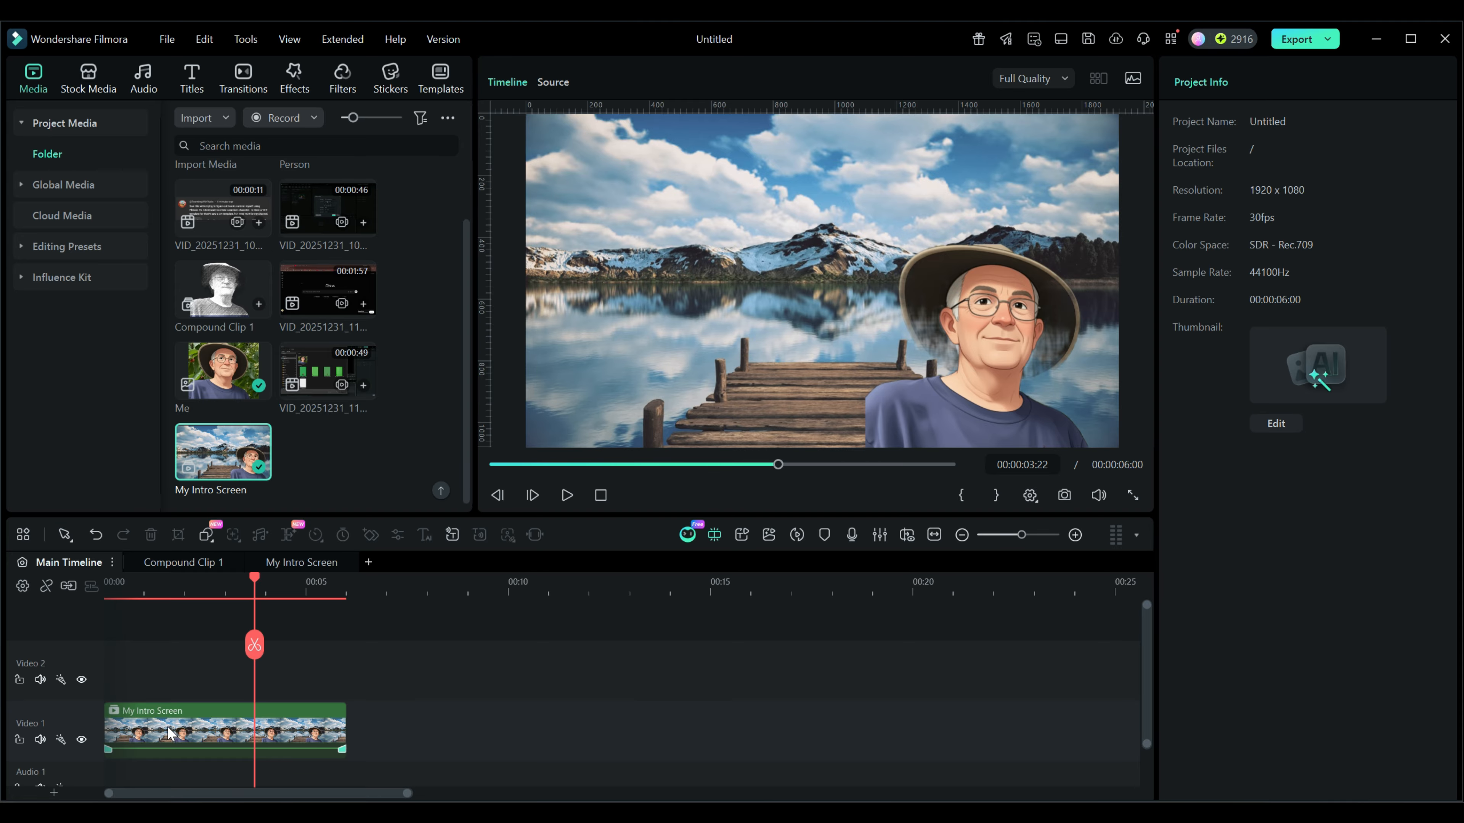
# - Save My Intro Screen as a custom compound clip and add a copy of that preset to Video 1 at about 10 seconds
pyautogui.click(185, 726)
pyautogui.rightClick(185, 727)
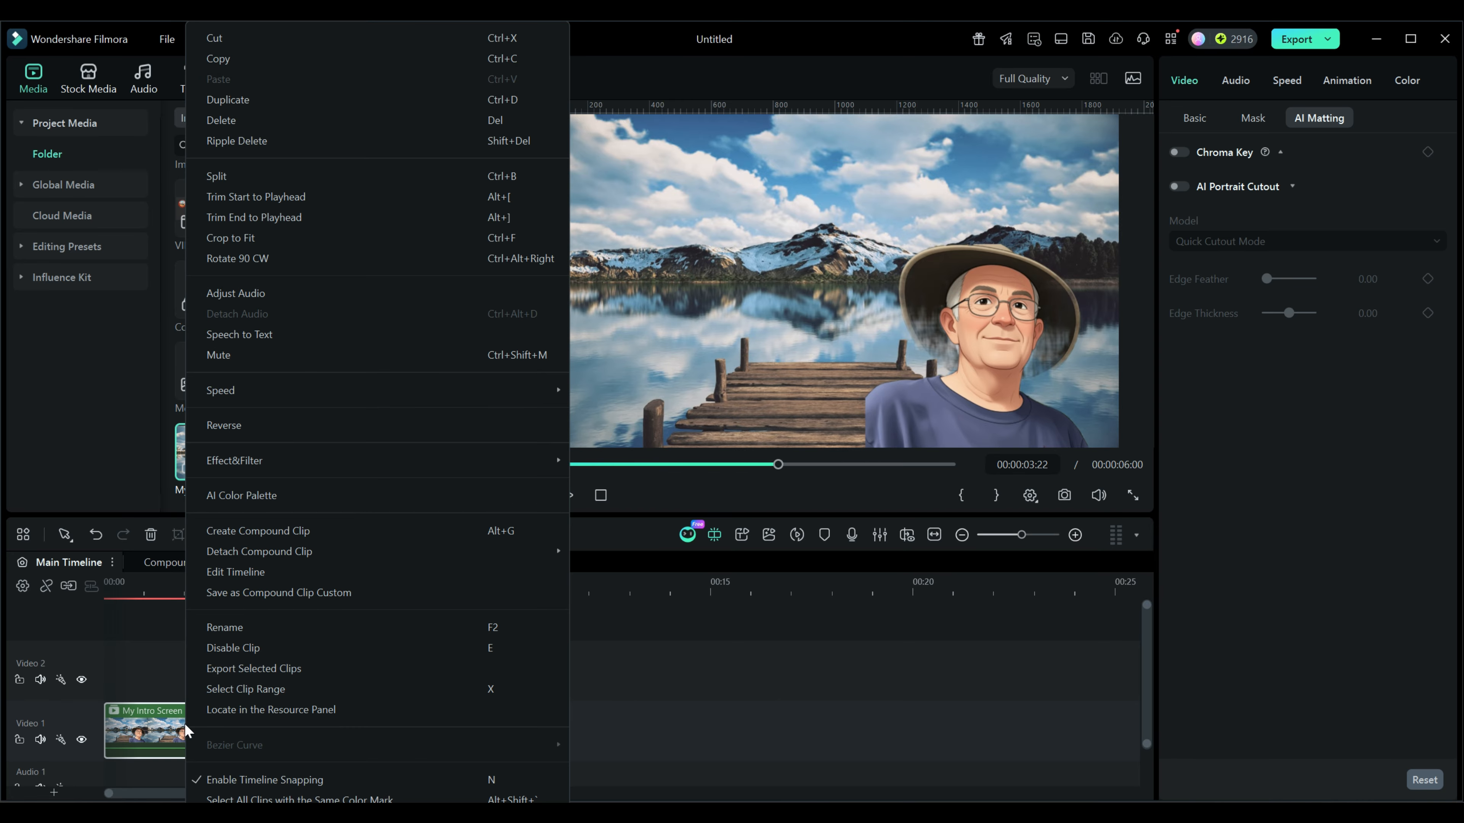
pyautogui.click(332, 595)
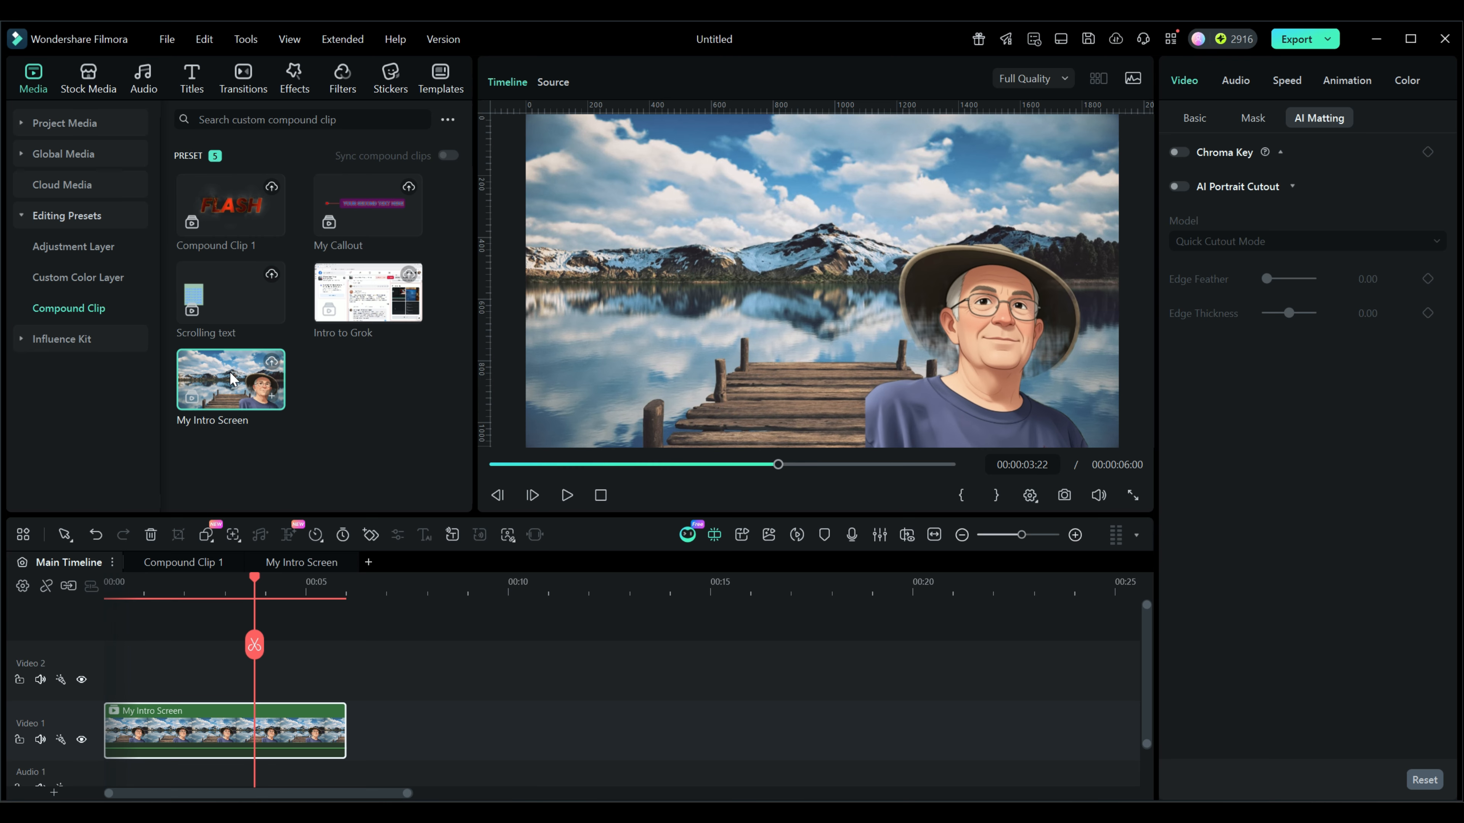
pyautogui.moveTo(235, 398); pyautogui.dragTo(536, 718)
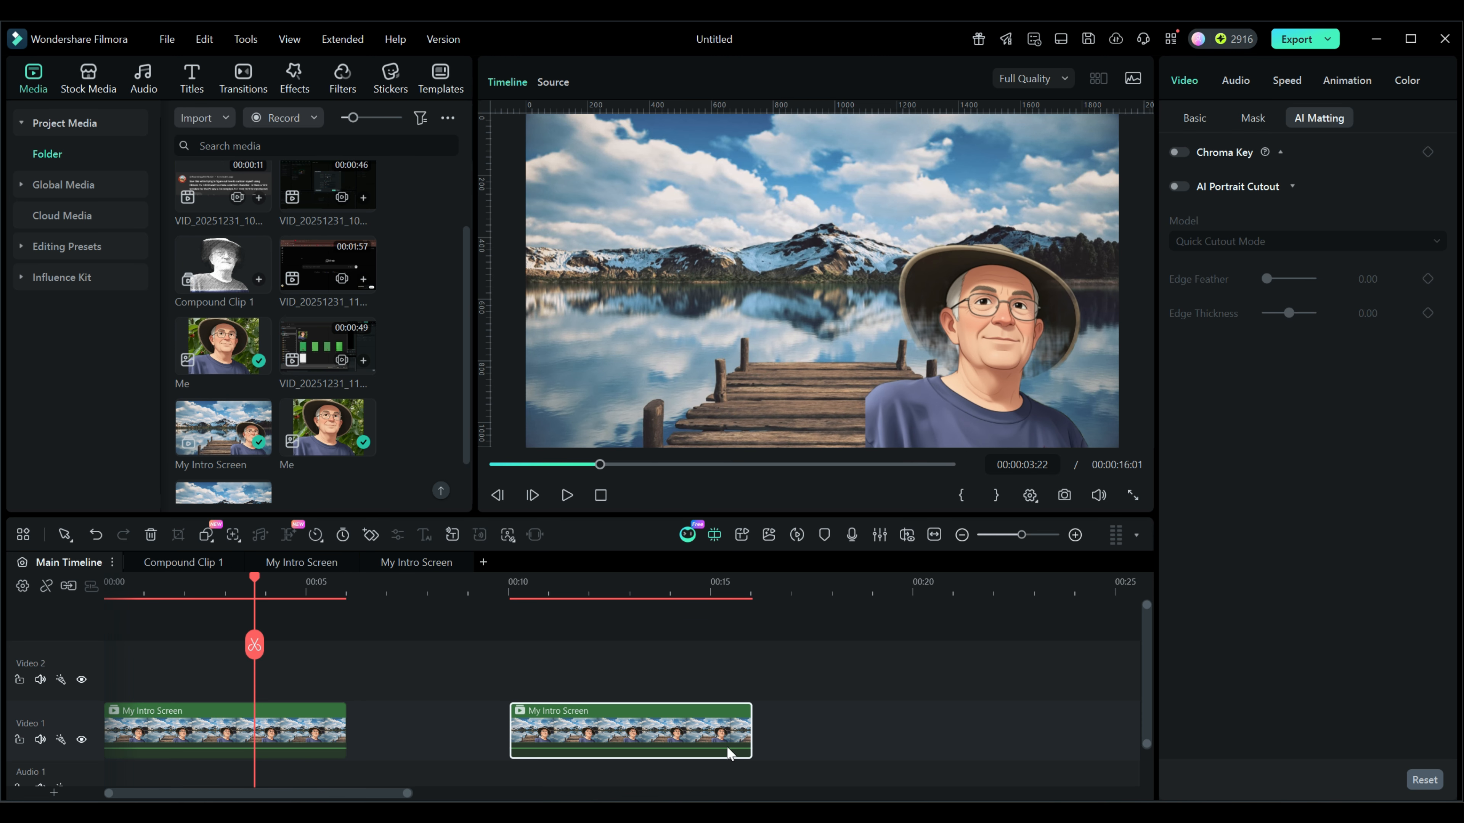